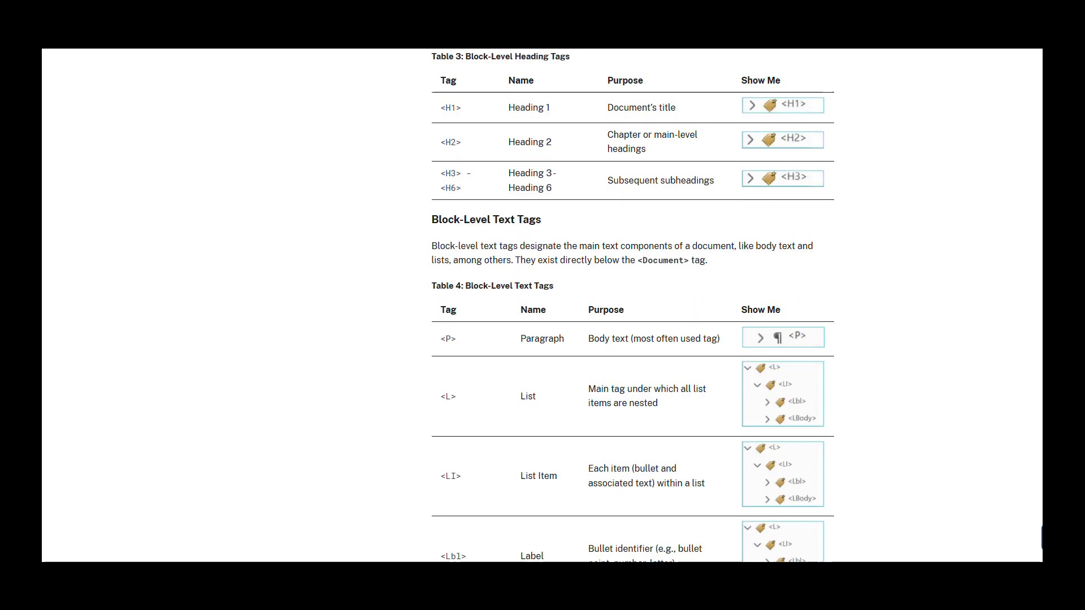
Review the reference tables of heading, block-level text, character-level text, figure, formula and table tags.
scroll(633, 305, "down", 1)
scroll(632, 306, "down", 1)
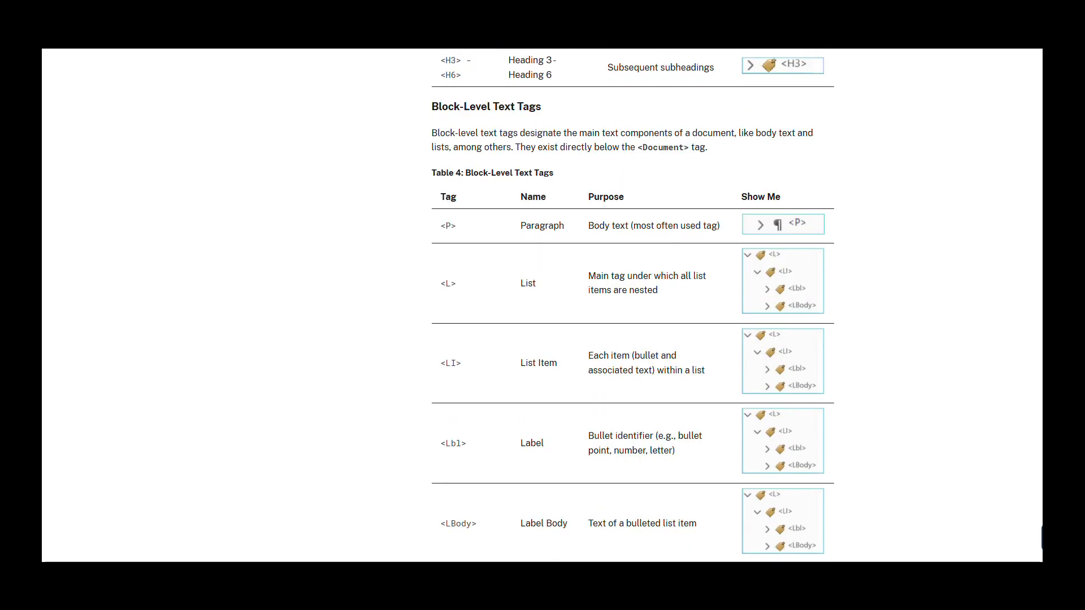
scroll(632, 306, "down", 1)
scroll(633, 305, "down", 3)
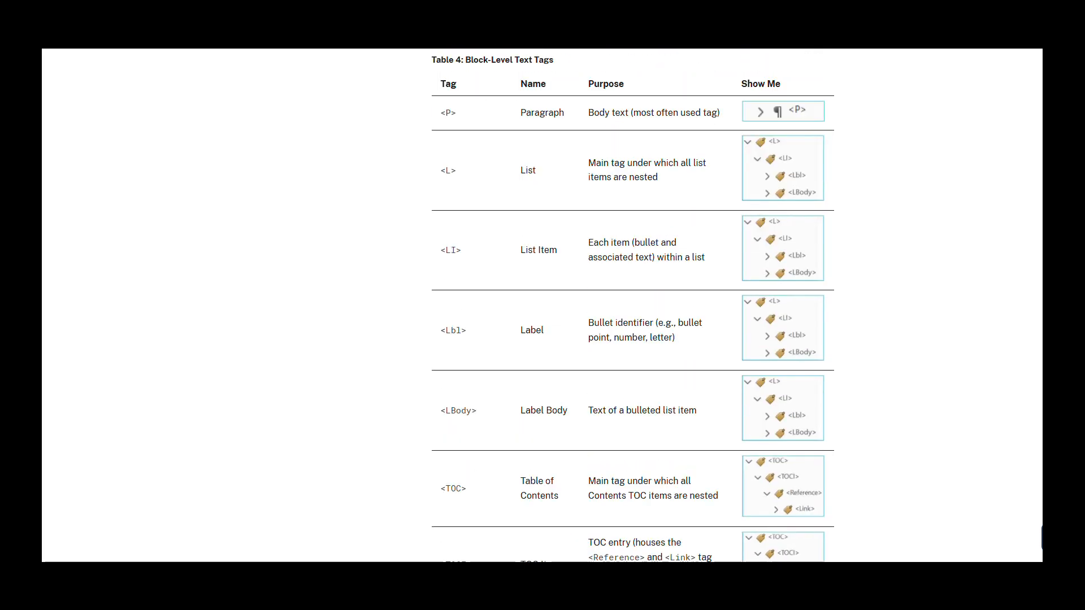
scroll(633, 306, "down", 2)
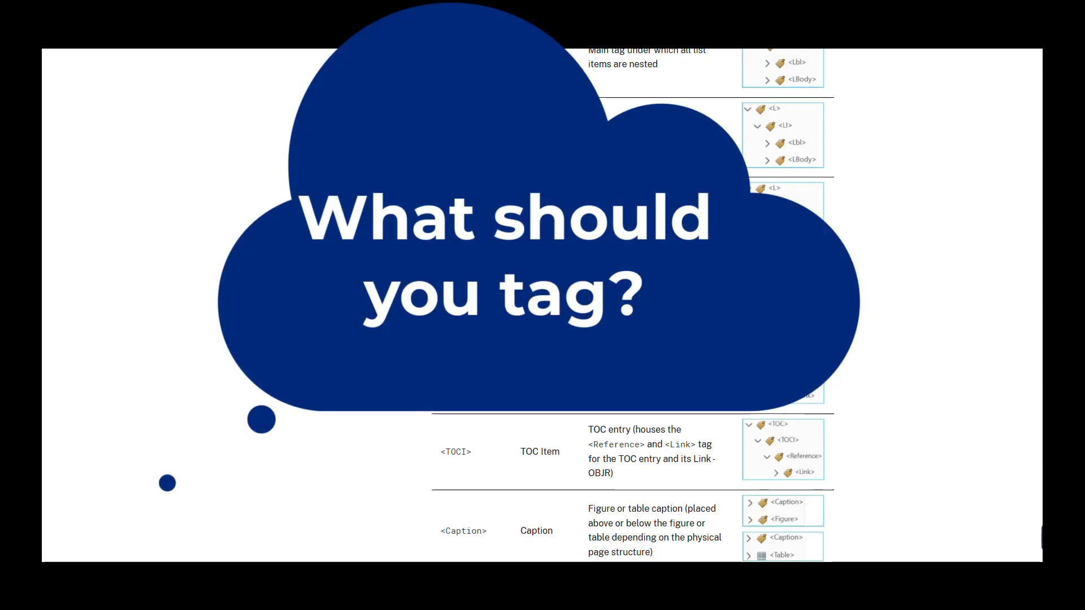
scroll(632, 305, "down", 3)
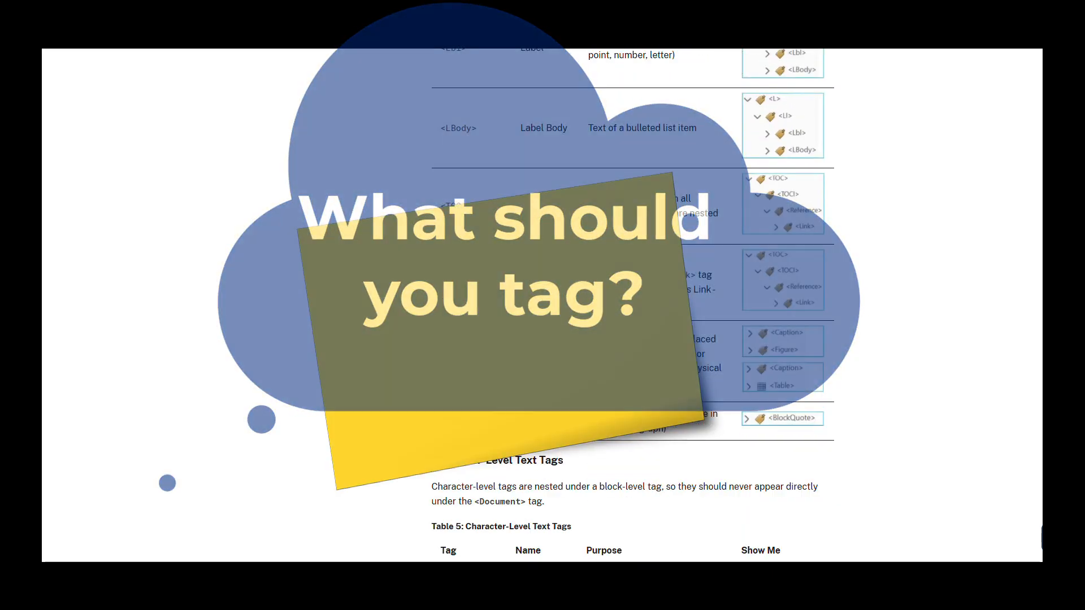
scroll(632, 305, "down", 1)
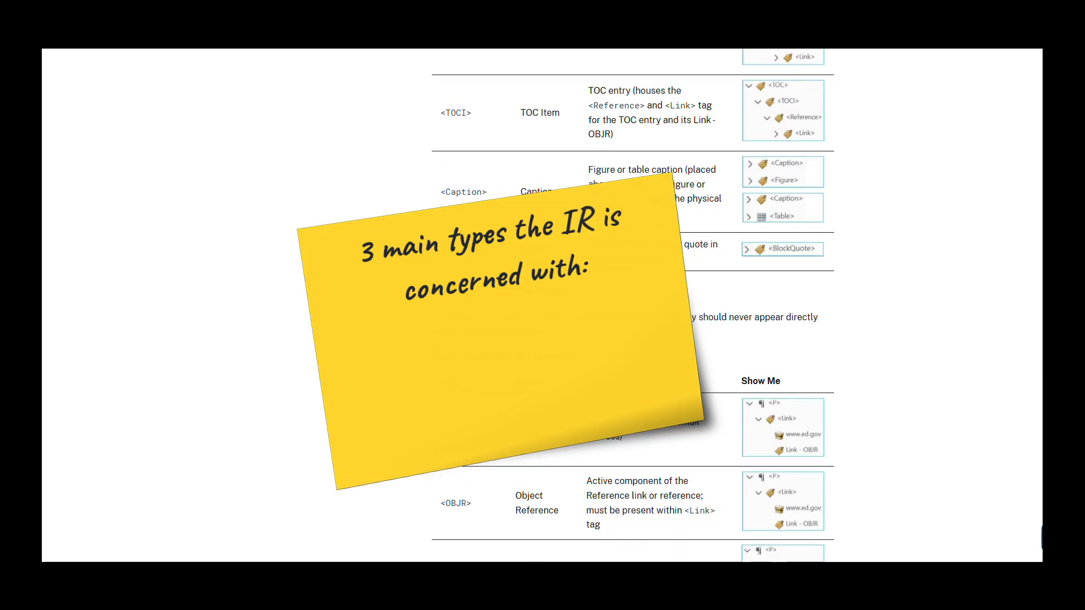
scroll(633, 305, "down", 3)
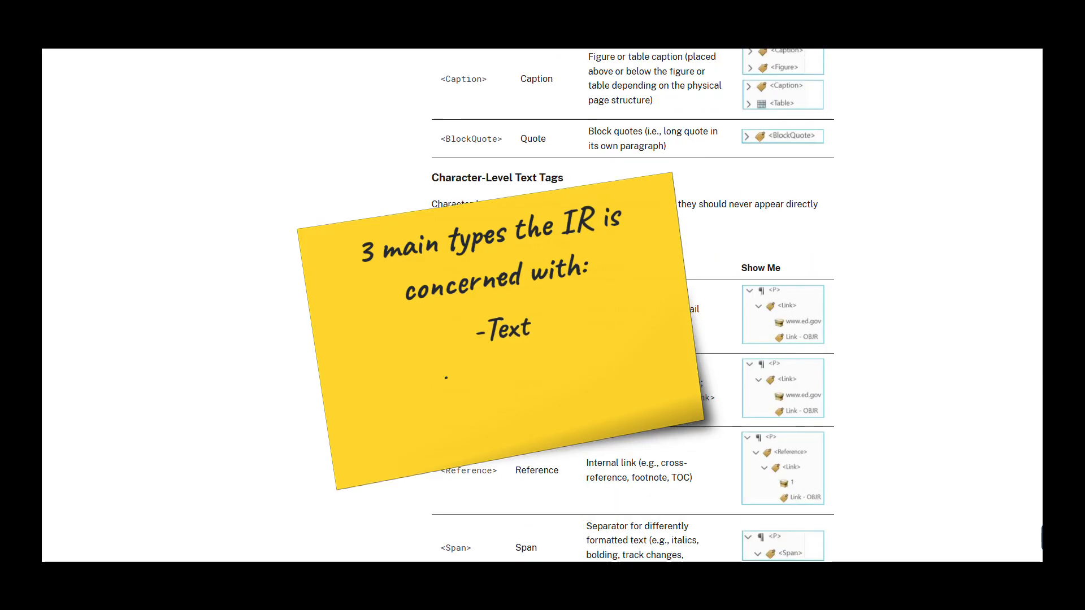
scroll(633, 306, "down", 1)
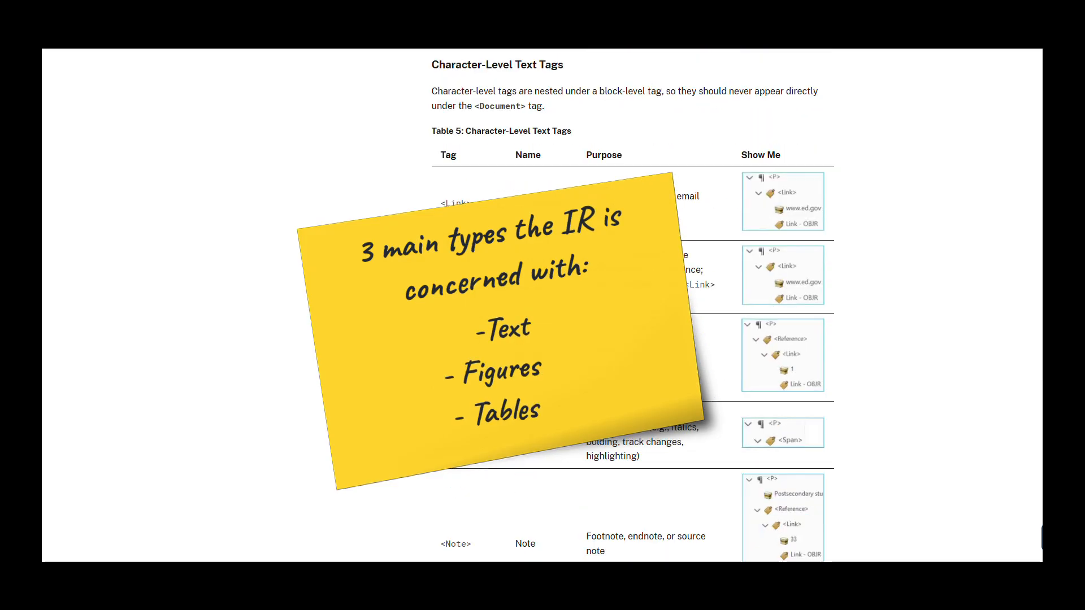
scroll(632, 306, "down", 1)
scroll(632, 306, "down", 1)
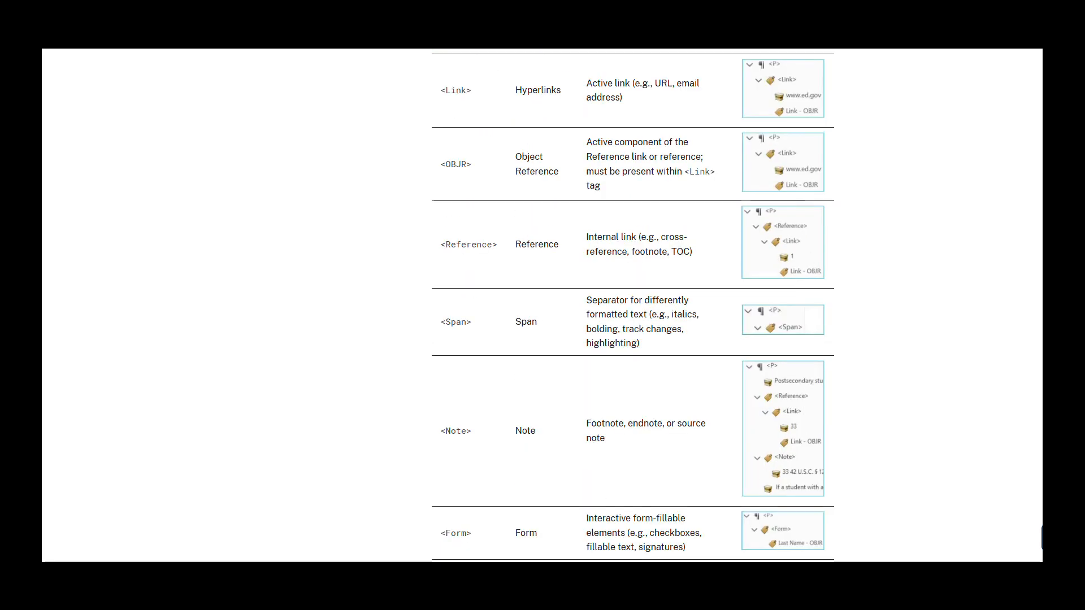
scroll(633, 306, "down", 1)
scroll(633, 306, "down", 4)
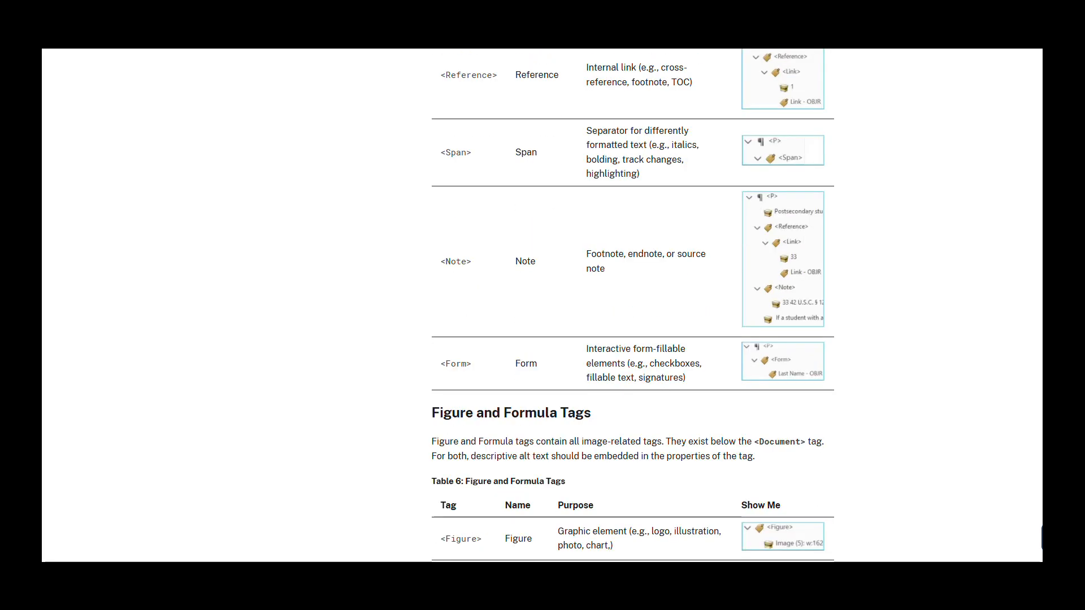
scroll(633, 305, "down", 3)
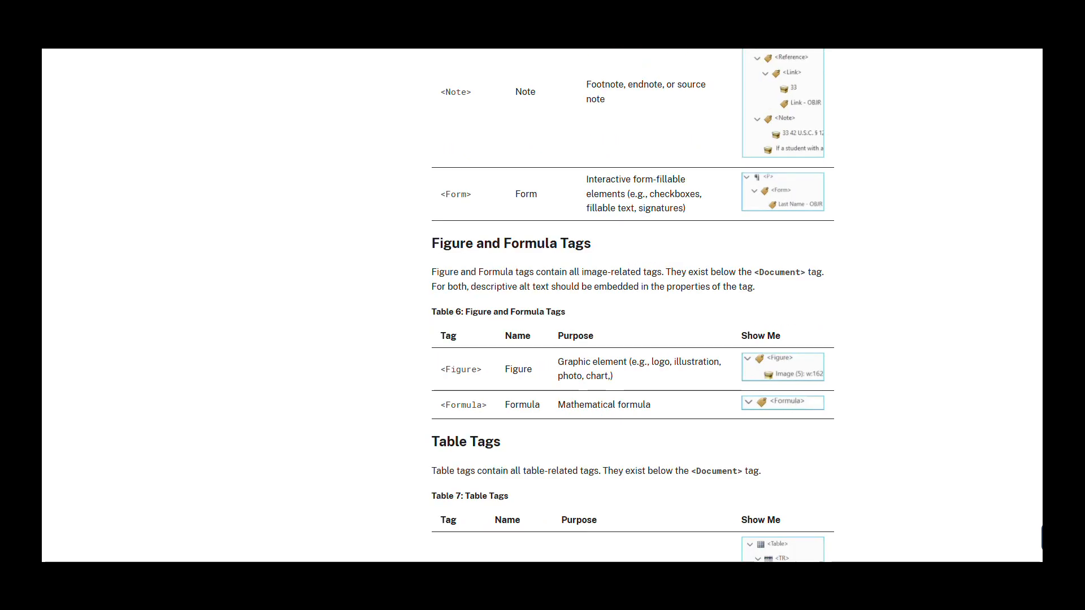
scroll(633, 305, "down", 4)
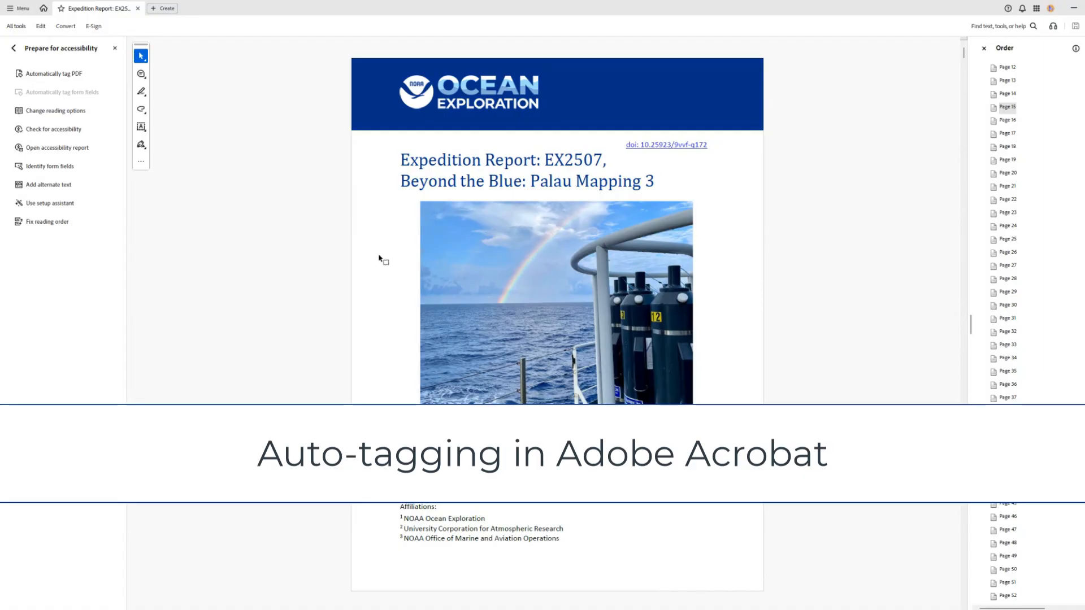
Automatically tag the expedition report PDF with the accessibility tools, agreeing to re-tag the already tagged document.
left_click(115, 48)
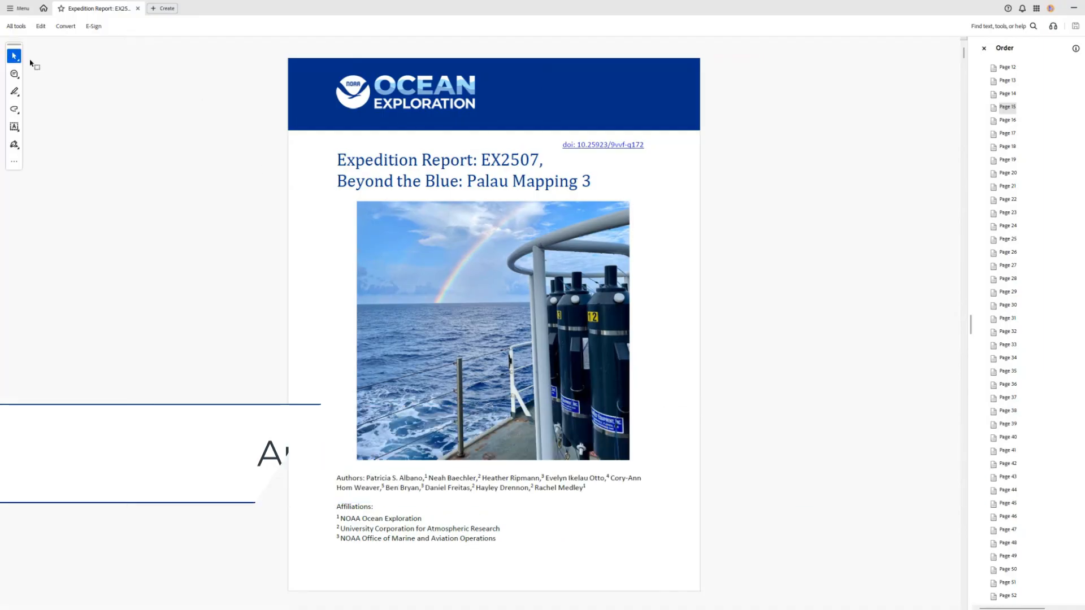
left_click(16, 27)
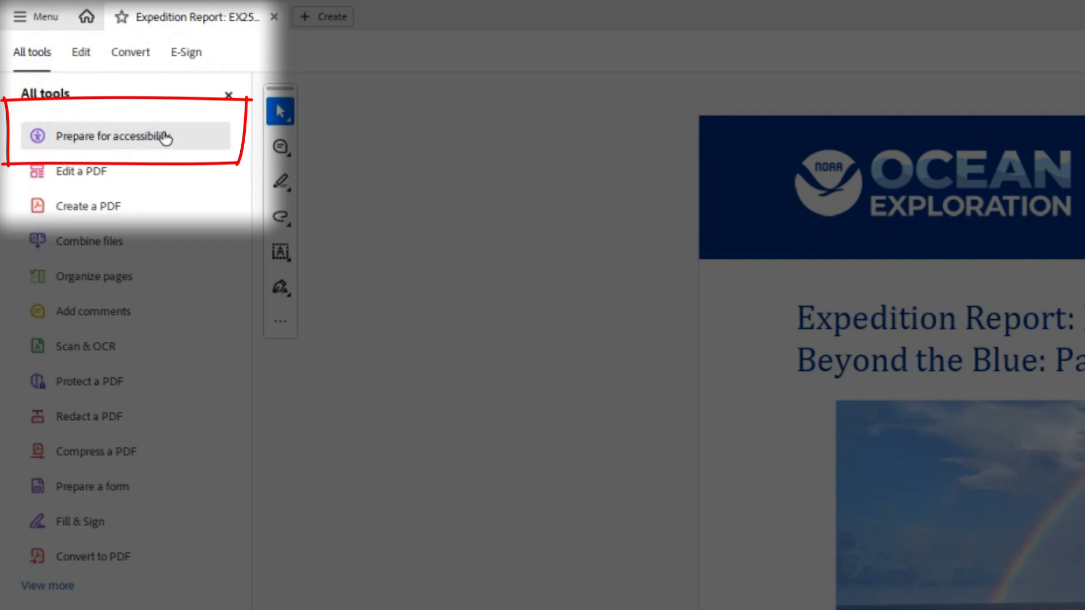
left_click(164, 138)
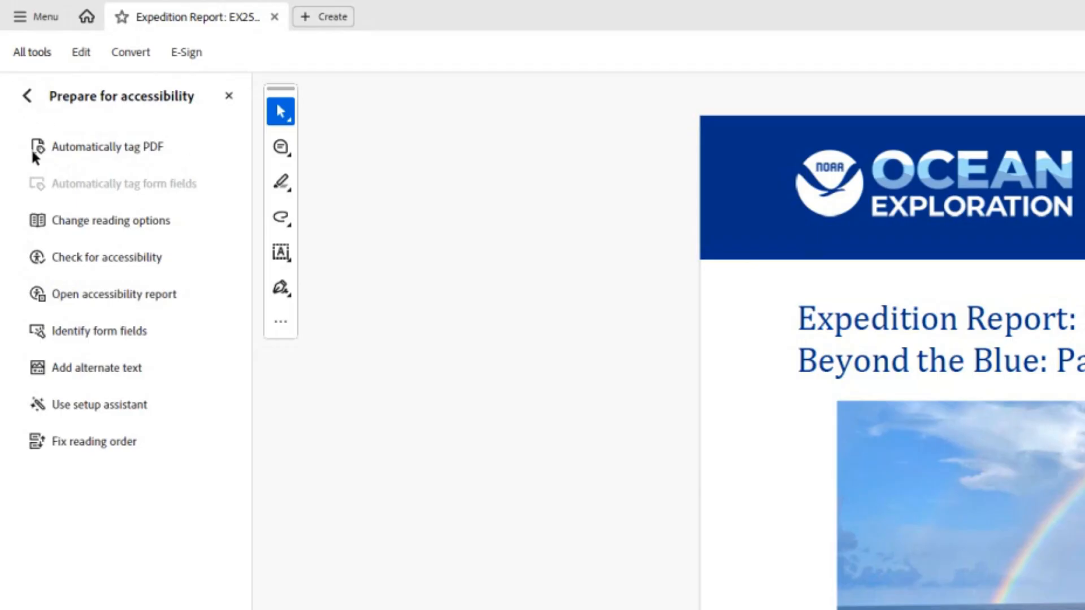
left_click(160, 147)
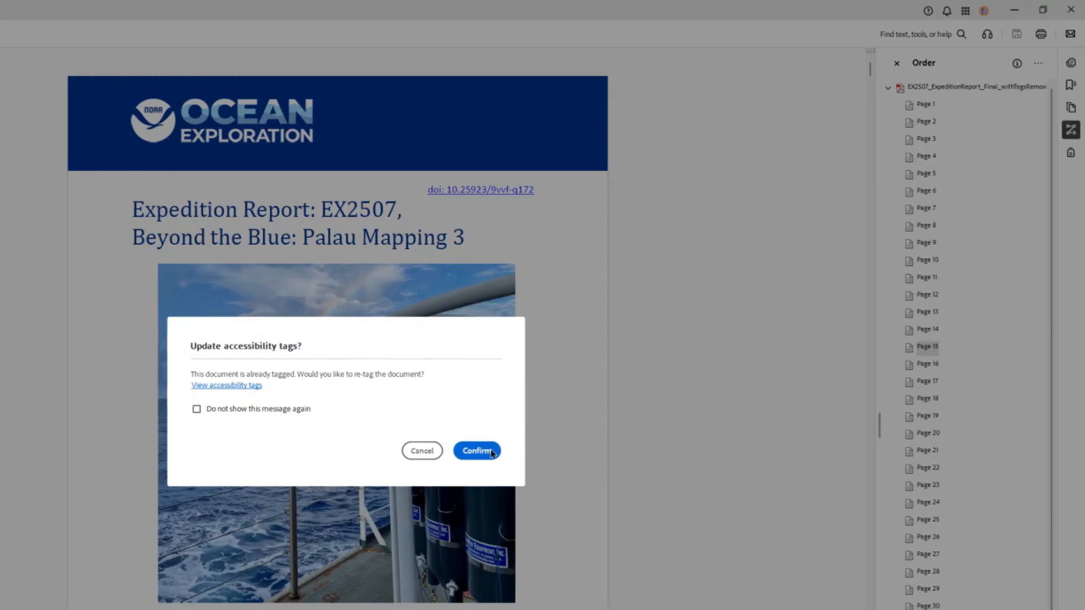
left_click(869, 451)
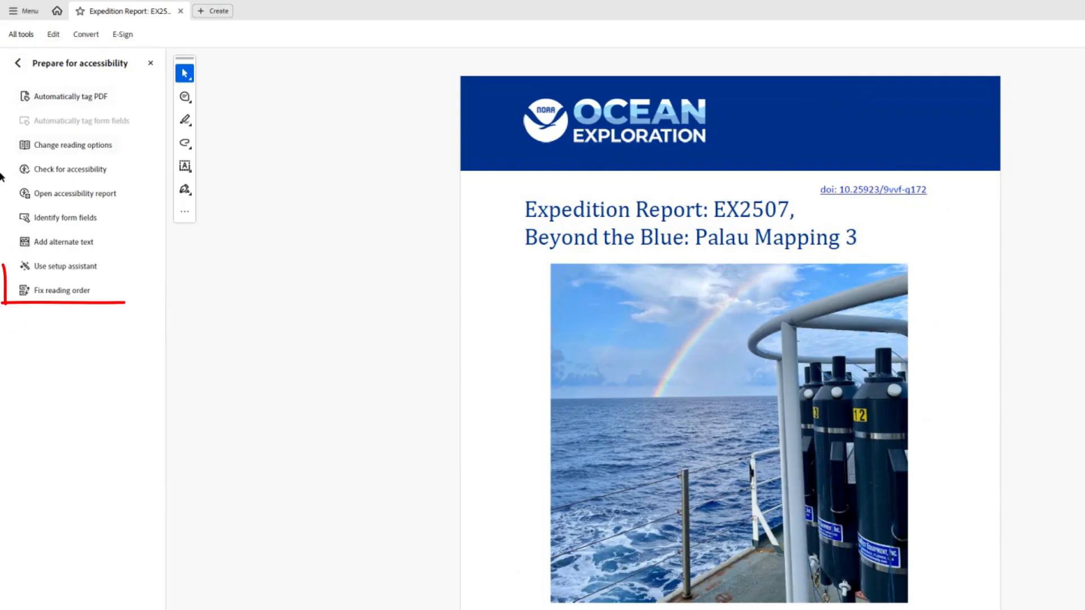
Open the Reading Order tool to inspect the tagged regions on the report's cover page.
left_click(61, 290)
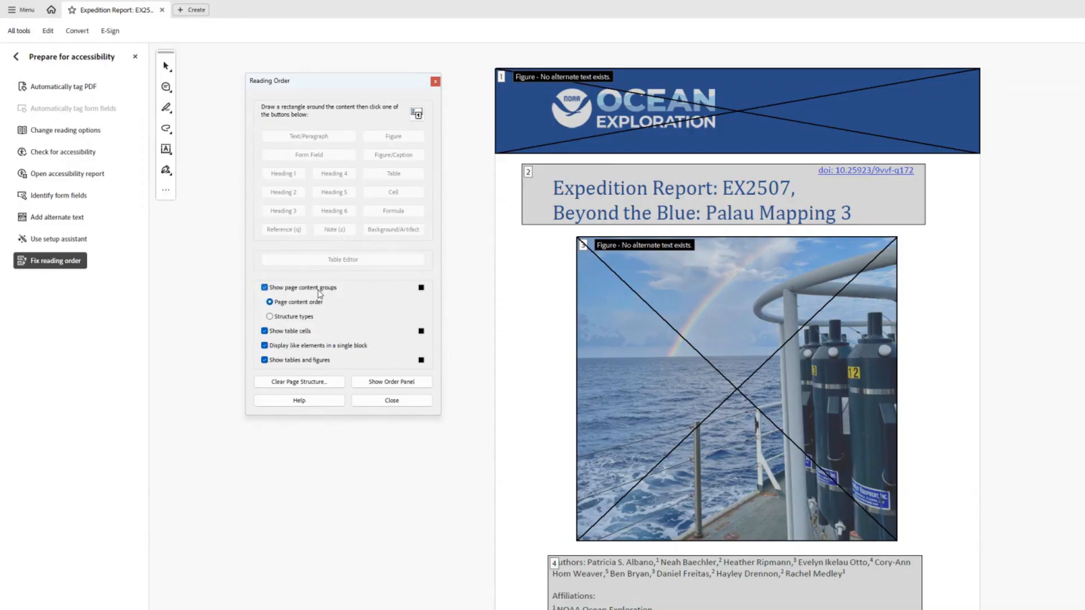
left_click(304, 333)
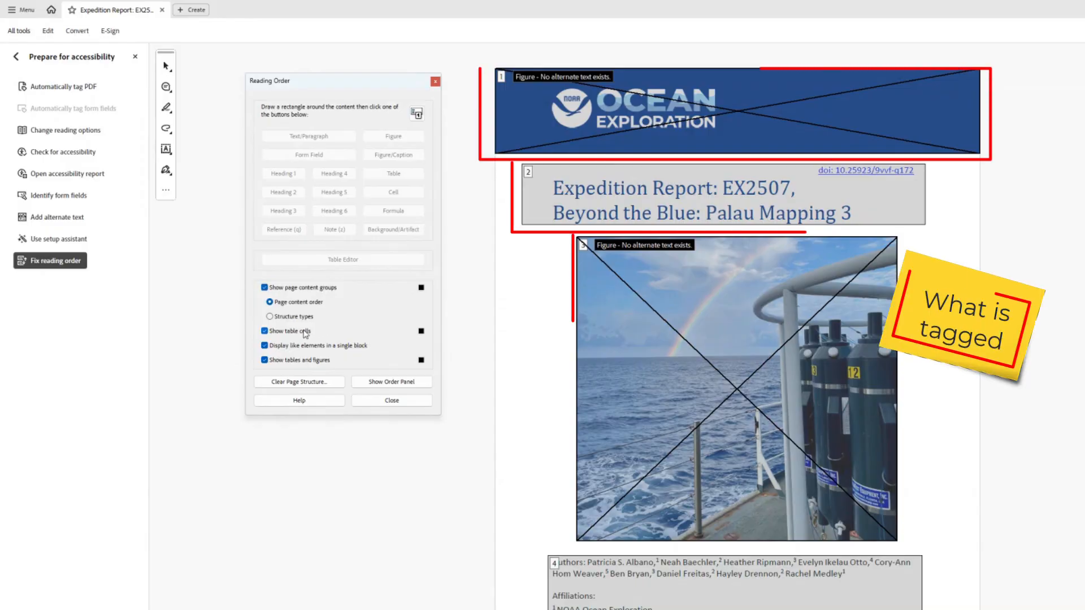
left_click(302, 332)
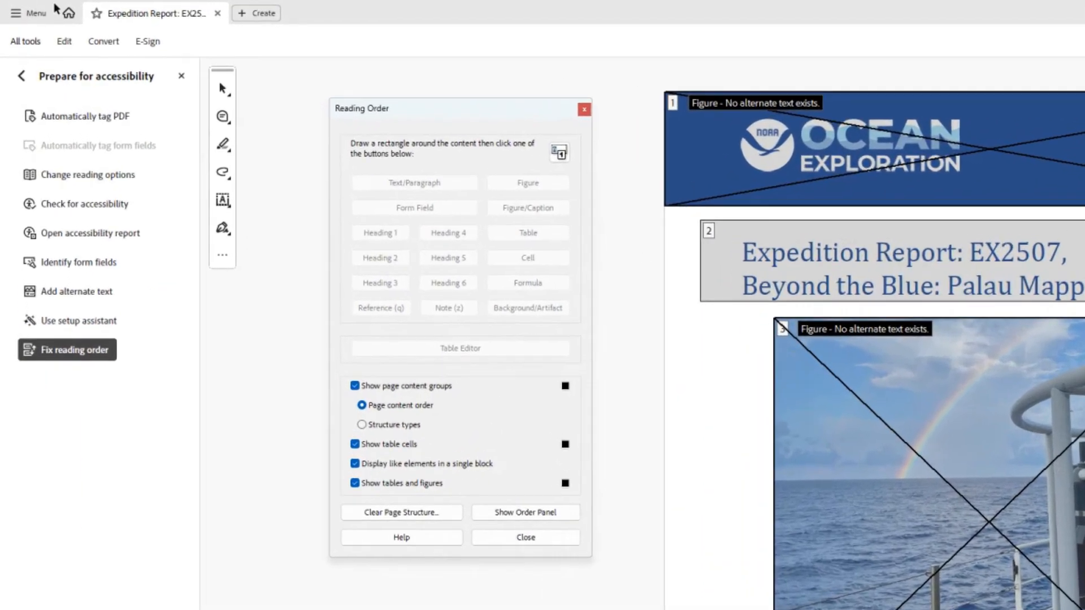
Disable cloud-based auto-tagging for accessibility in the application's accessibility preferences and save the setting.
left_click(35, 15)
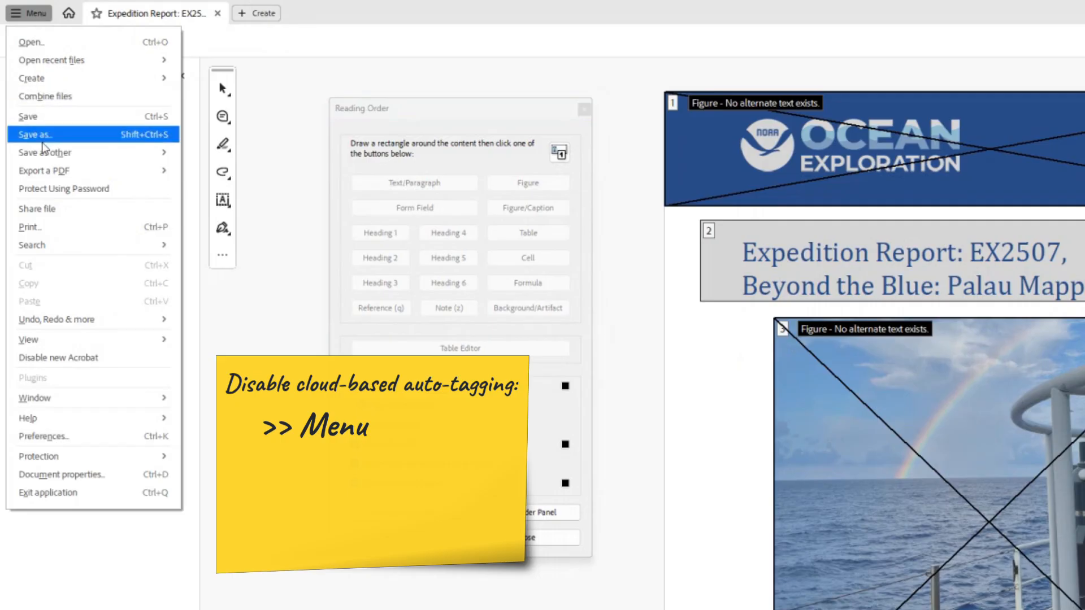
left_click(65, 437)
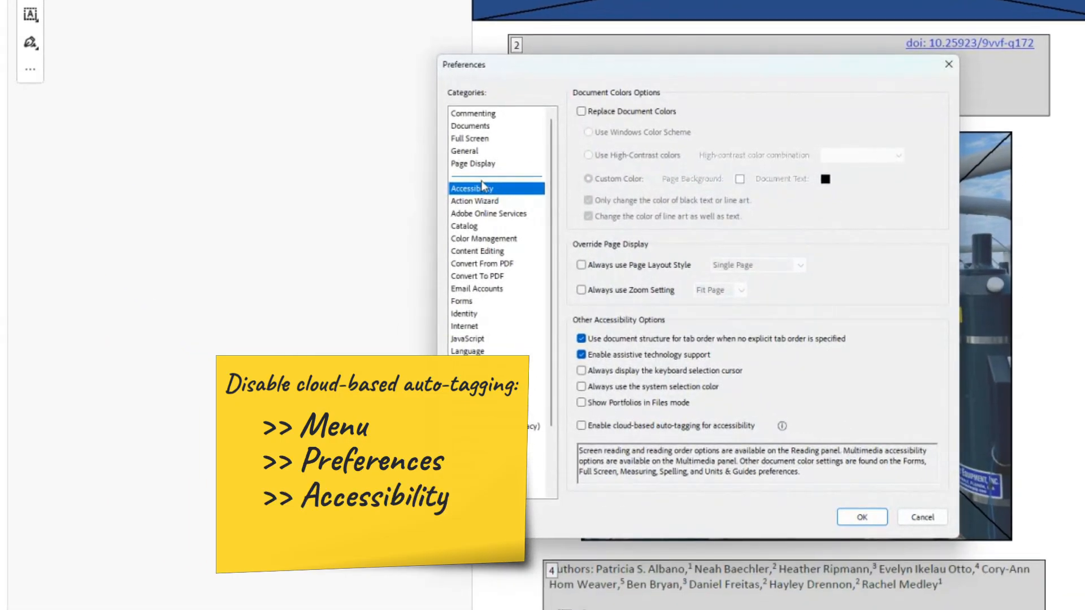
left_click(583, 426)
left_click(582, 427)
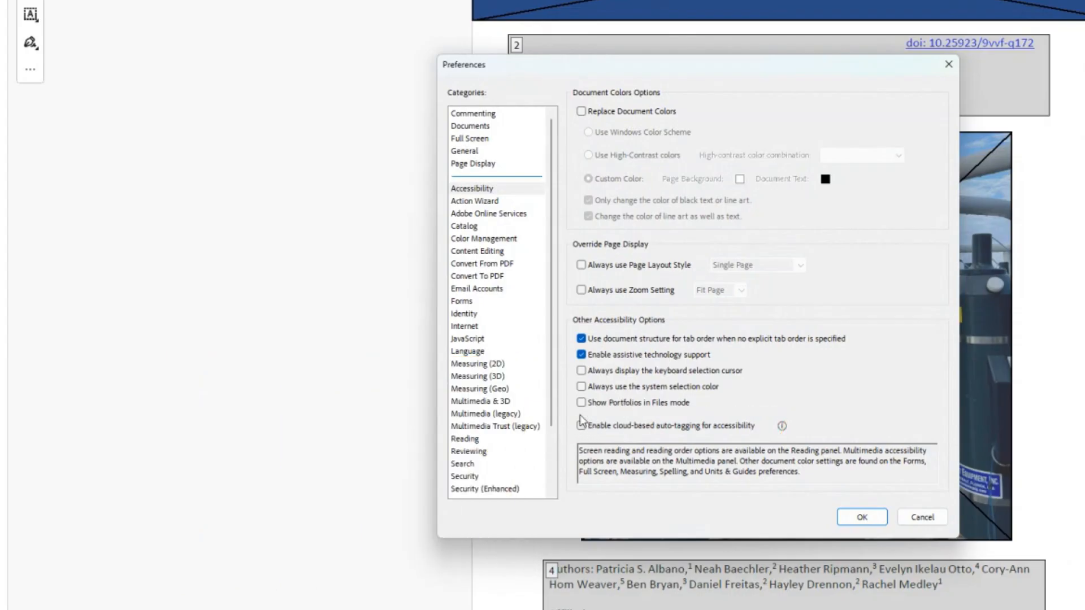
left_click(861, 518)
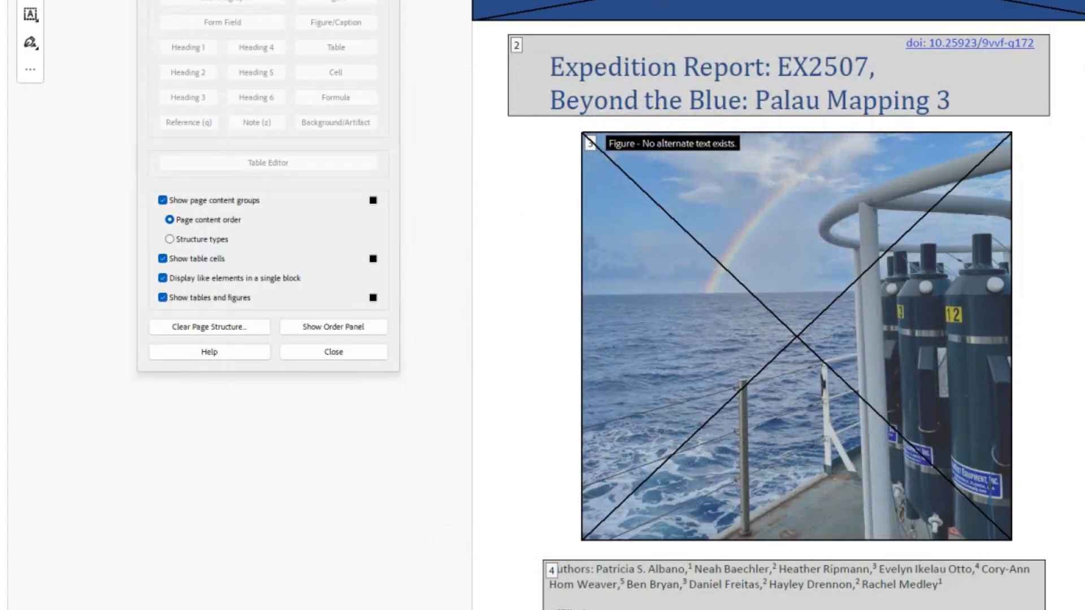
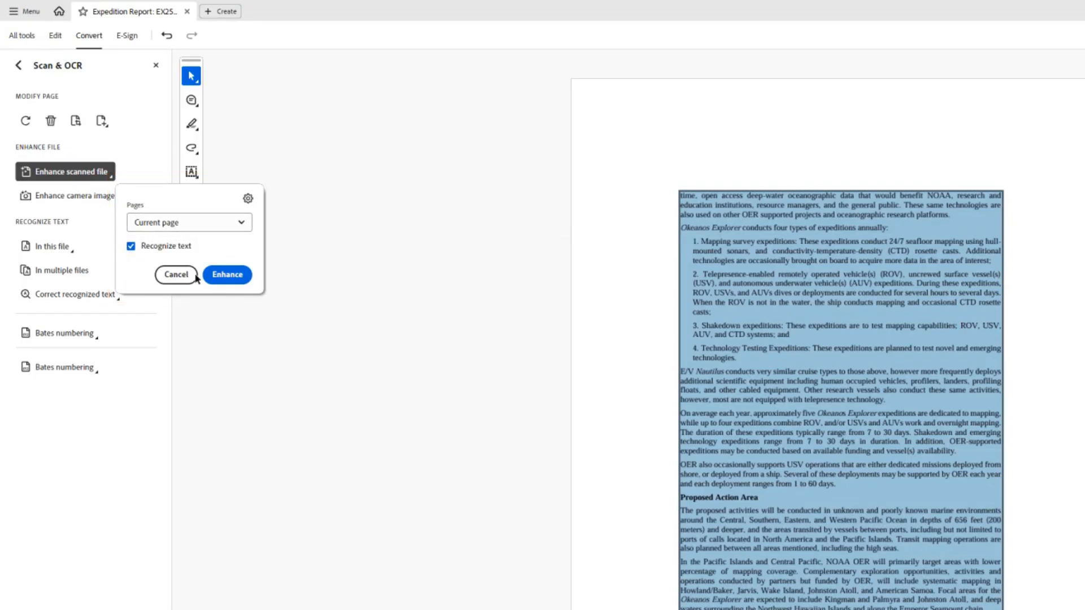
Enhance the current page as a scanned file with text recognition enabled.
left_click(224, 274)
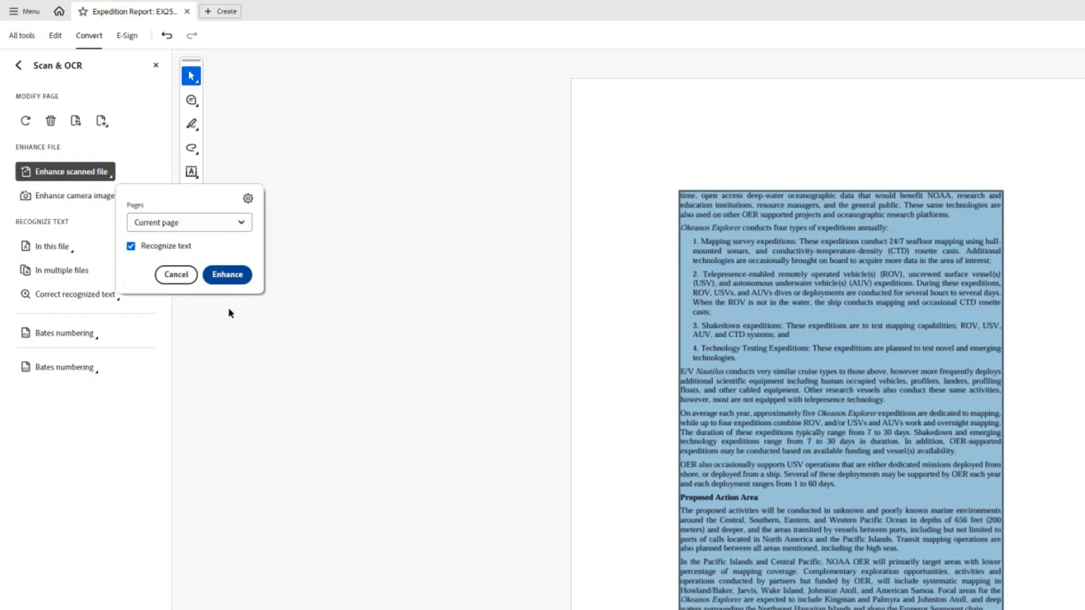
left_click(228, 276)
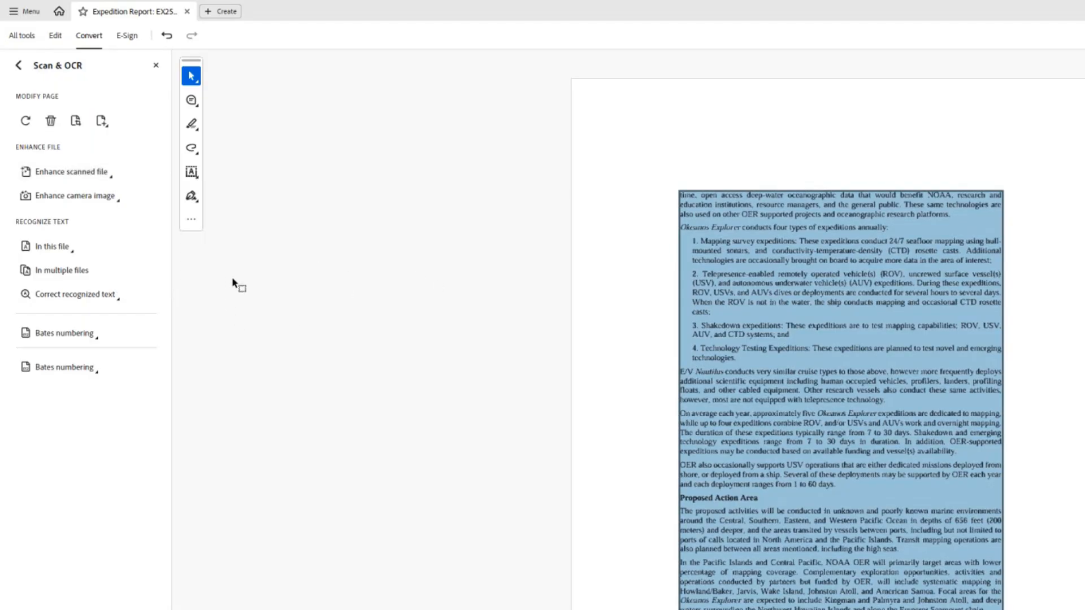
Use the Reading Order tool to tag all the text on the enhanced scanned page as Text/Paragraph.
left_click(18, 66)
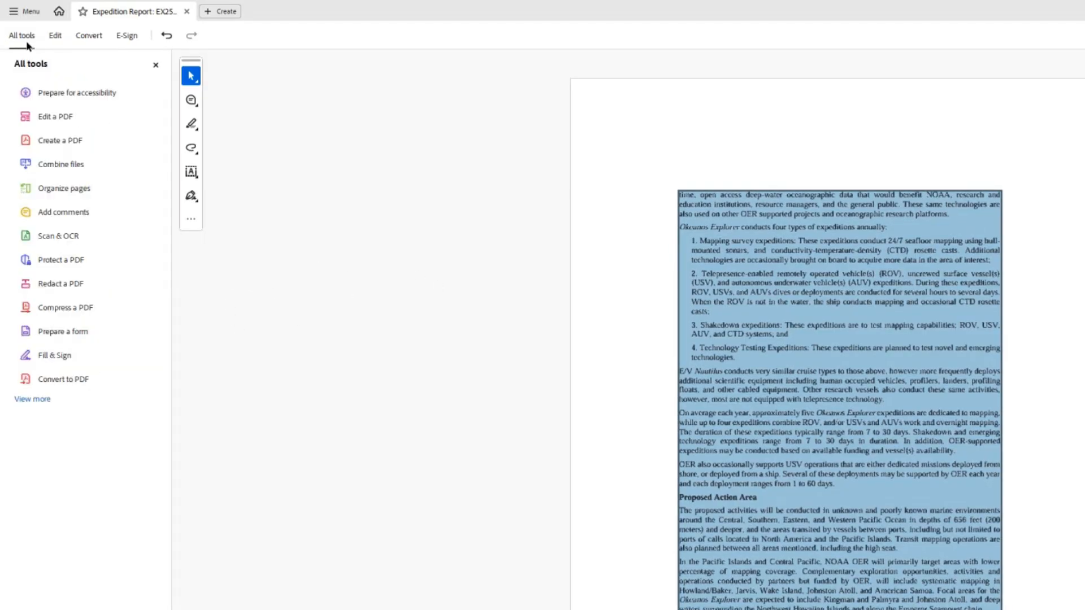
left_click(63, 94)
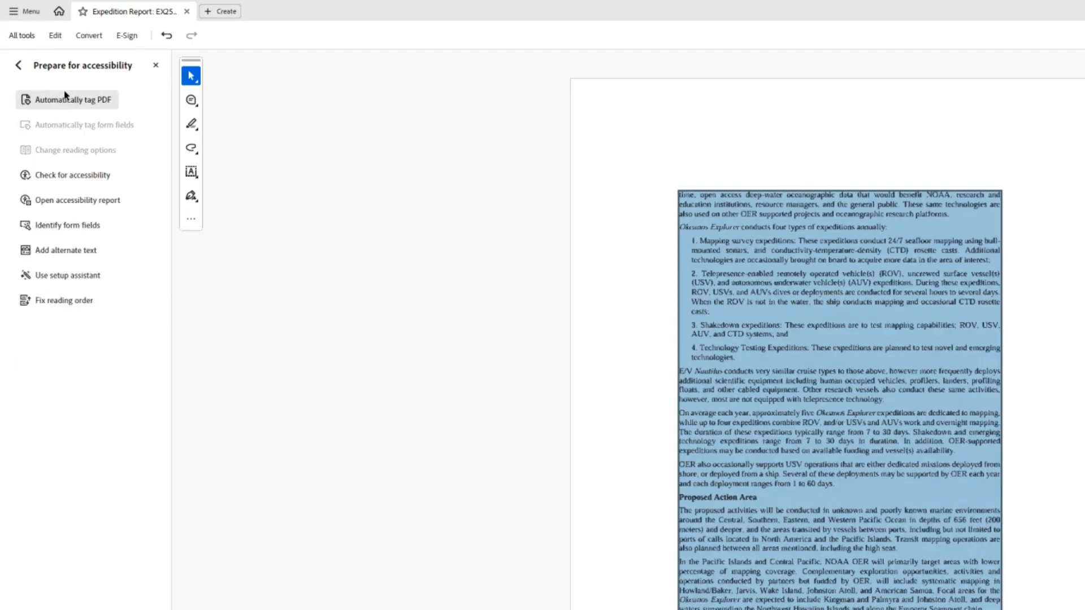
left_click(79, 304)
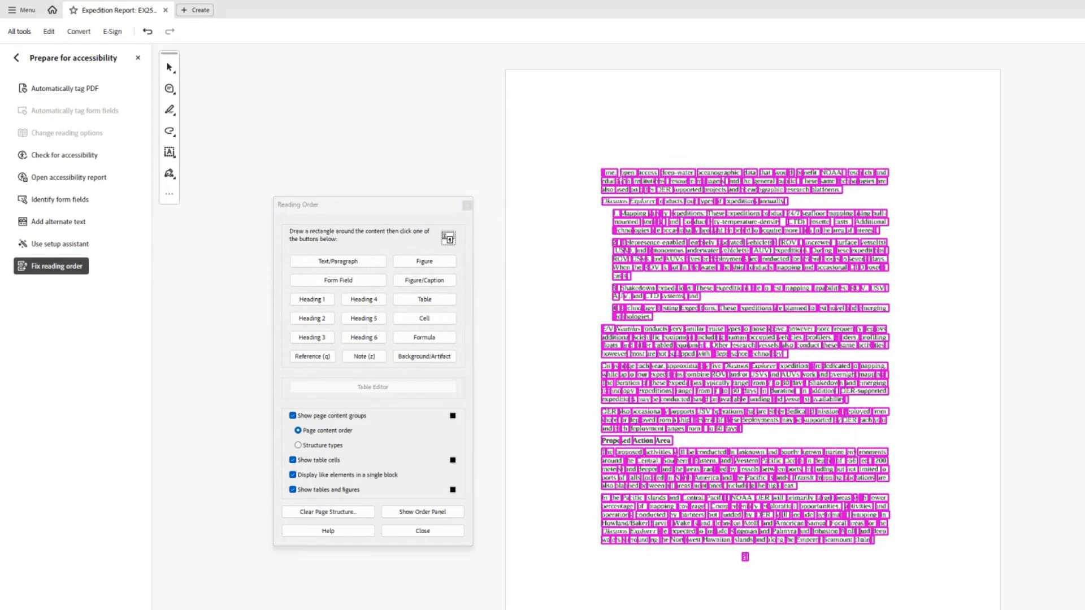
left_click(596, 158)
left_click_drag(583, 150, 925, 579)
left_click(747, 265)
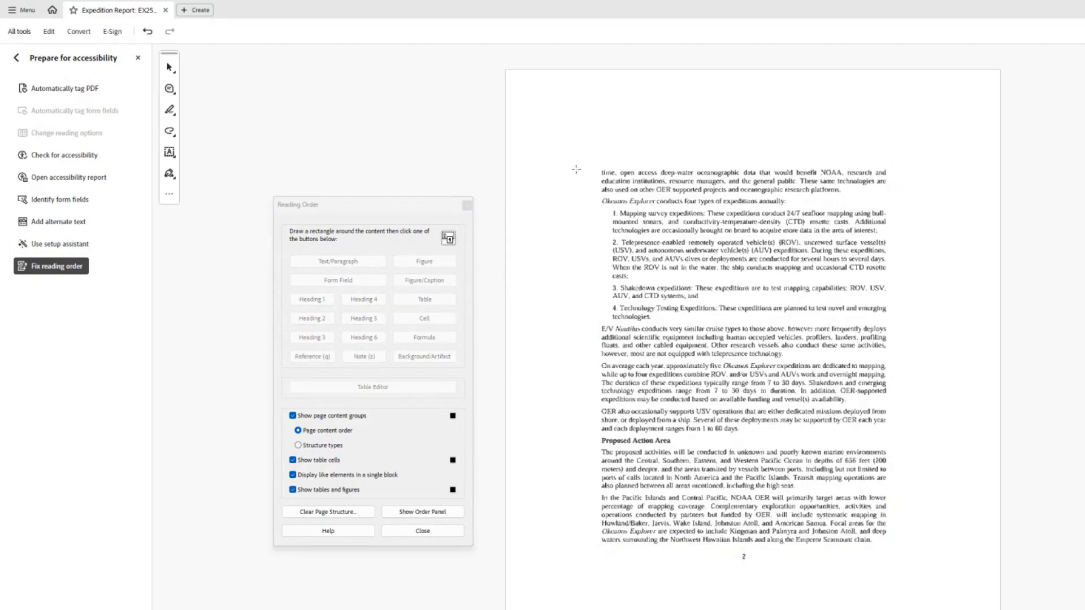
left_click_drag(576, 169, 964, 606)
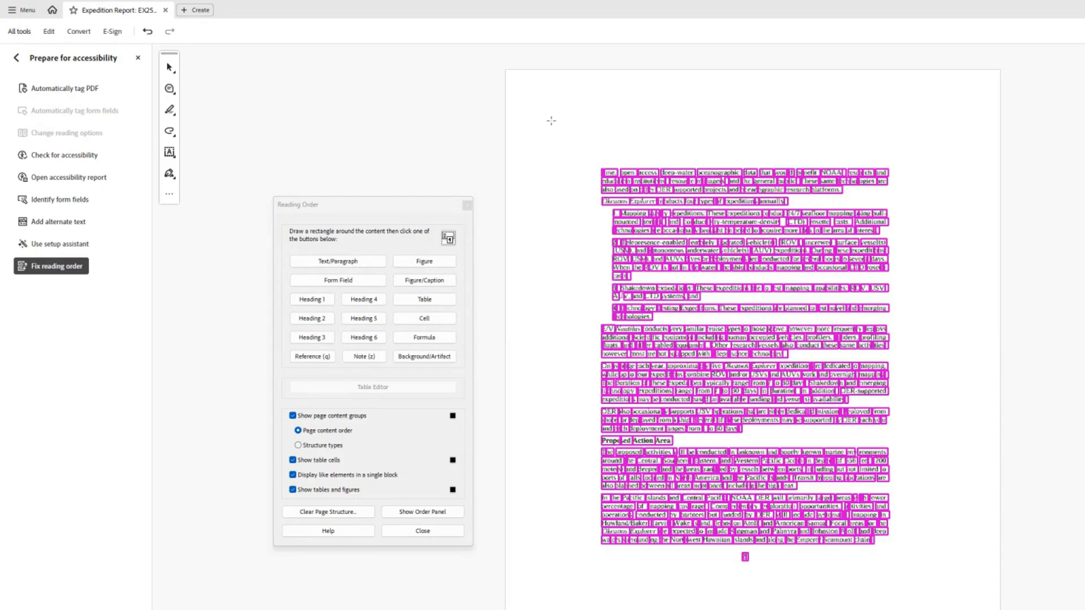
left_click_drag(365, 206, 346, 163)
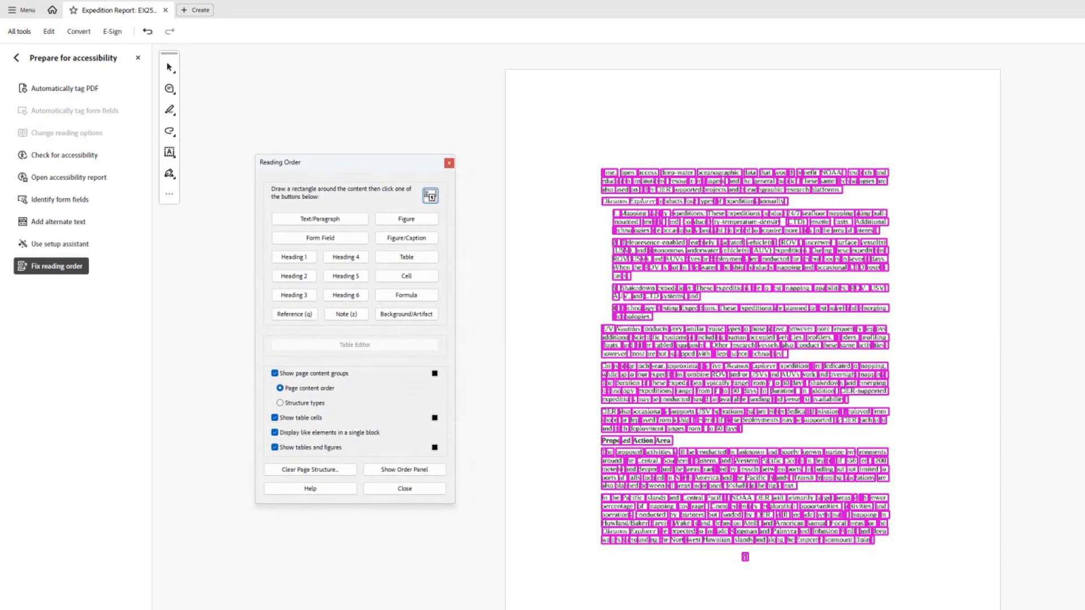
left_click(311, 222)
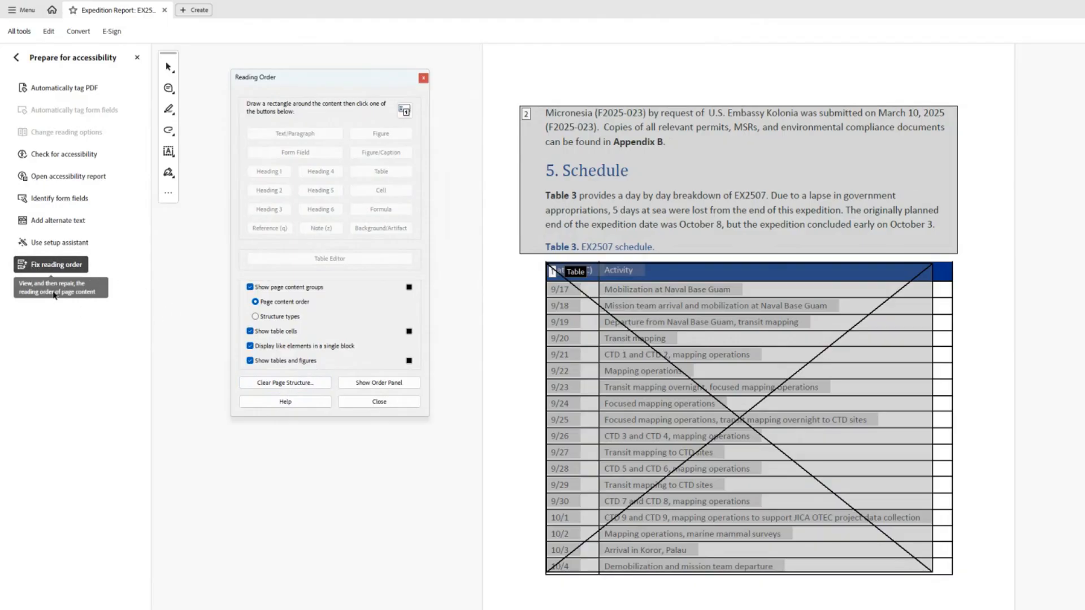
Clear the entire page structure of the page with the "5. Schedule" section and Table 3.
left_click(296, 387)
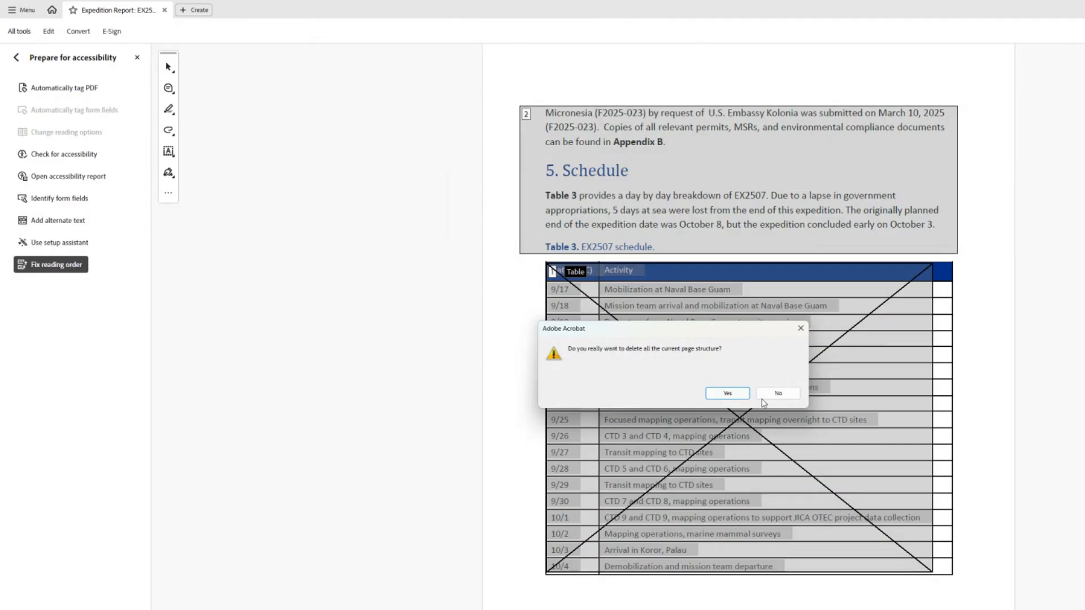
left_click(728, 393)
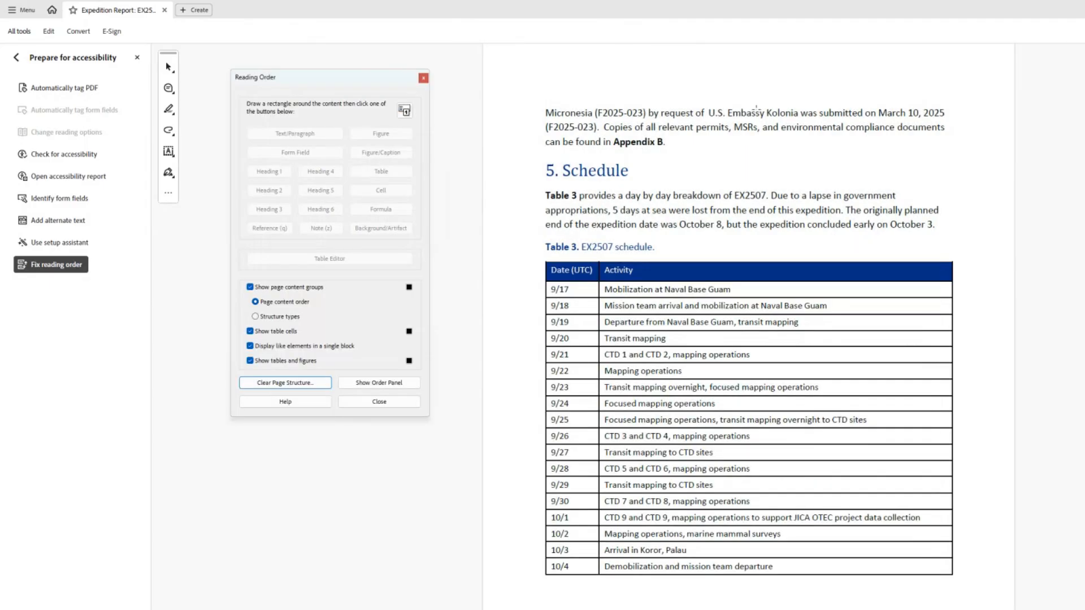
Check the page display options for single-page view and compare page 17 with the preceding page's tagged content.
left_click_drag(316, 82, 287, 83)
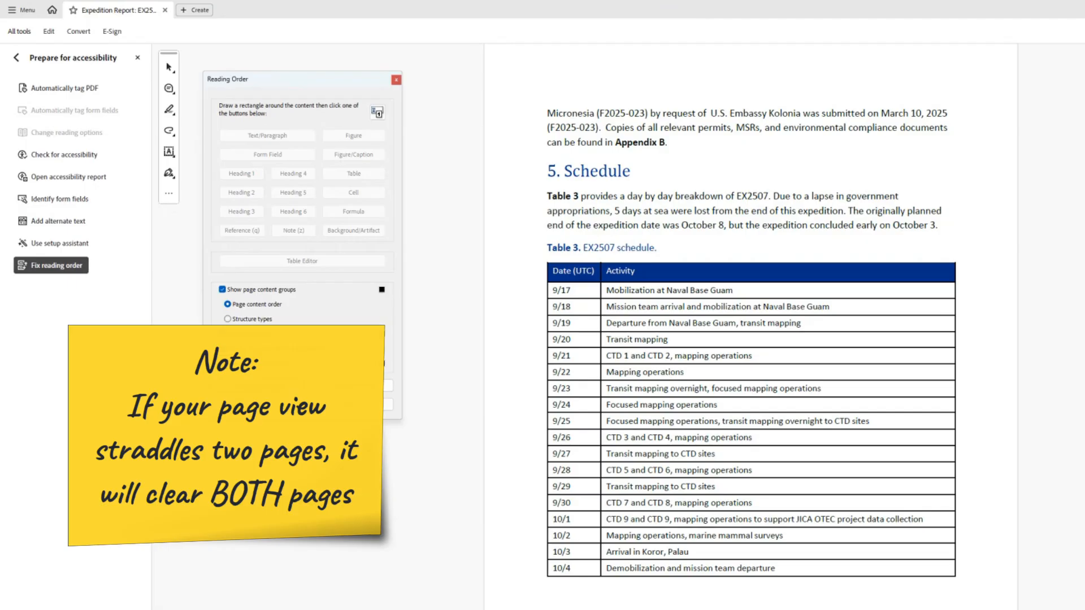
scroll(654, 312, "up", 1)
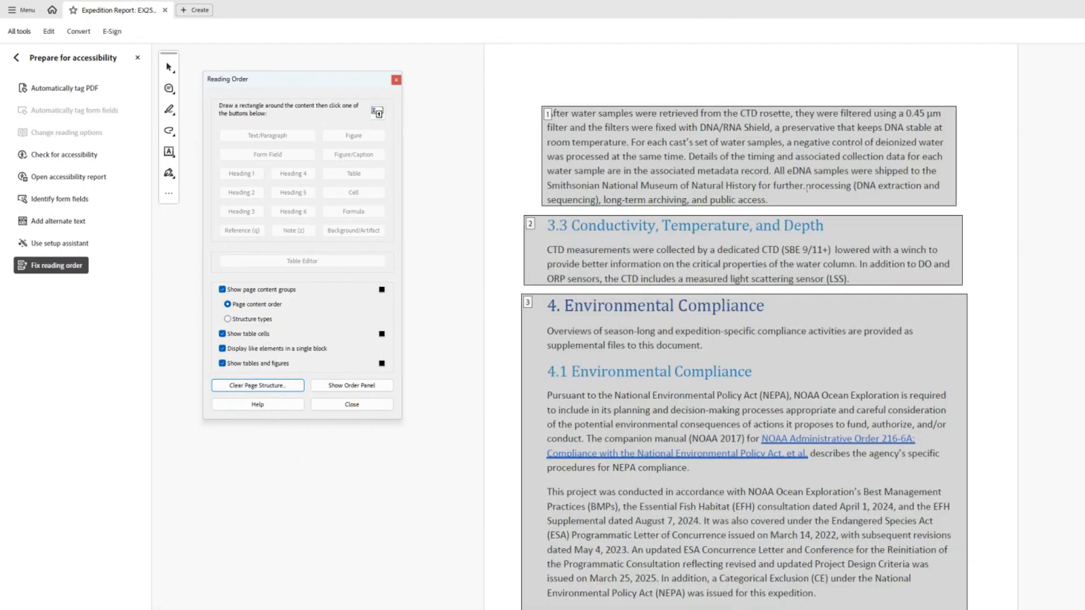
scroll(763, 187, "down", 1)
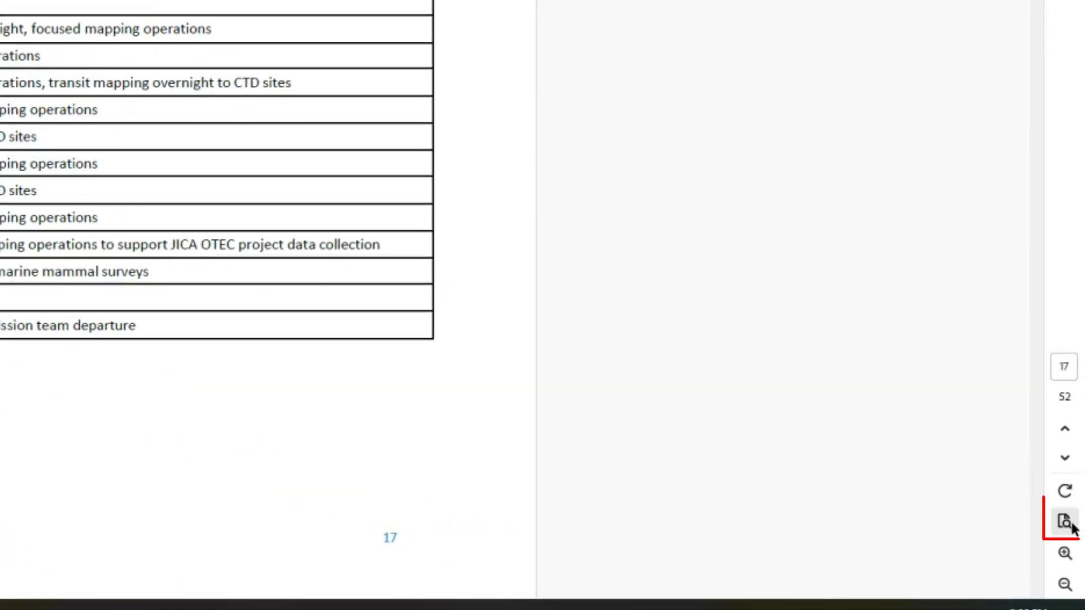
left_click(1072, 528)
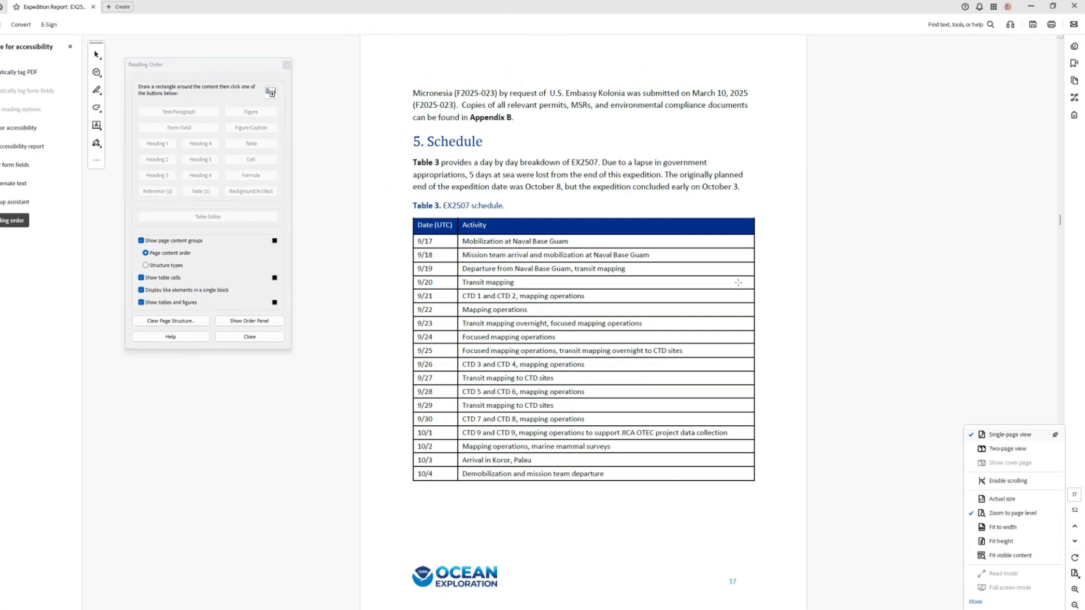
left_click(768, 247)
scroll(768, 248, "up", 1)
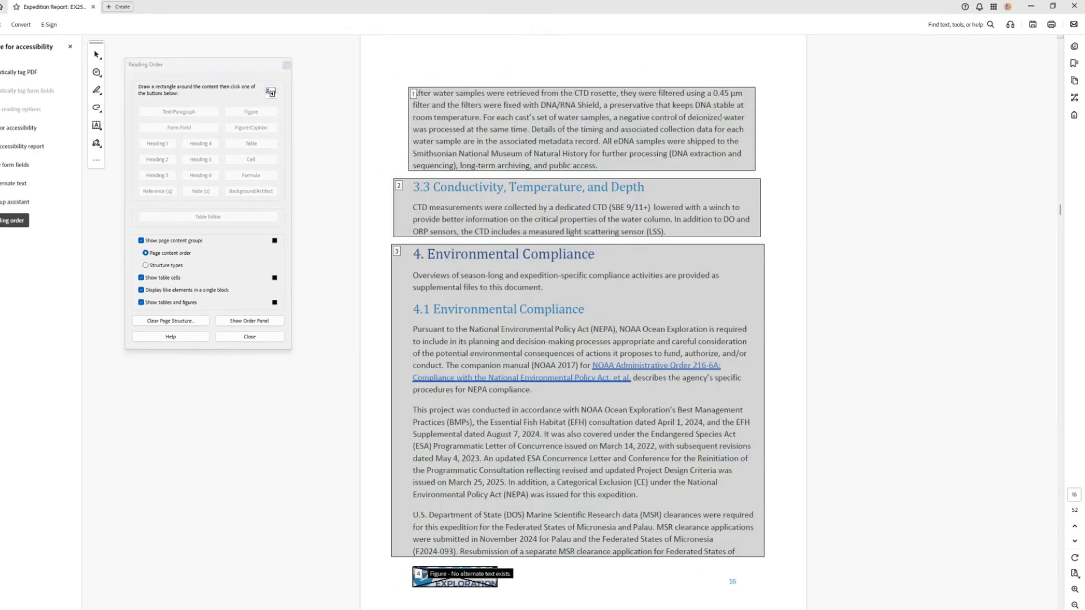
scroll(719, 139, "down", 1)
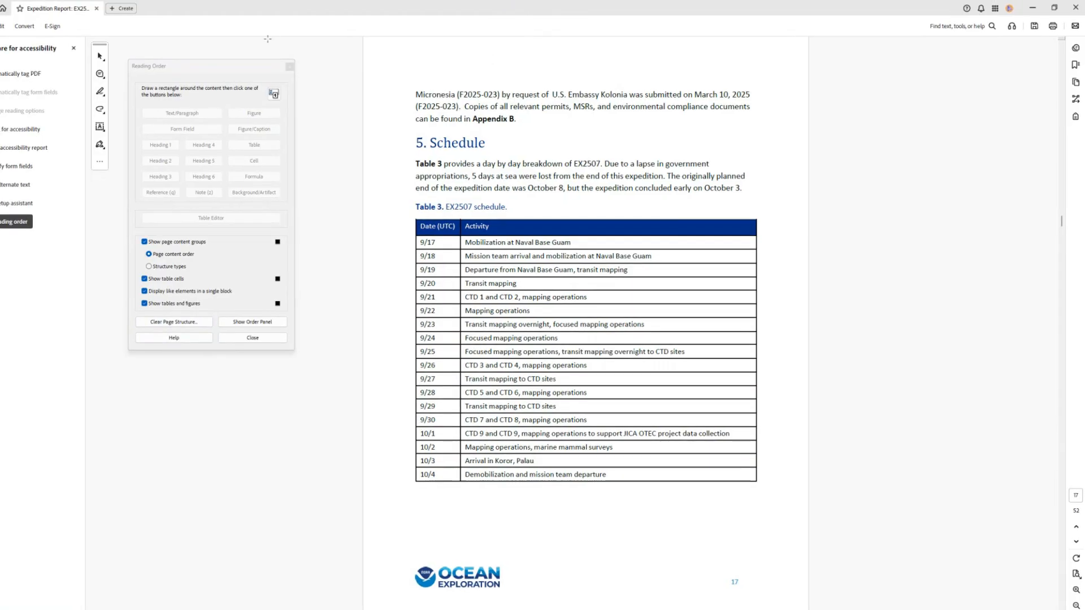
Tag all the text above the table on page 17, including the "5. Schedule" heading and Table 3 caption, as Text/Paragraph.
left_click(232, 65)
mouse_move(236, 66)
left_mouse_down()
mouse_move(224, 58)
mouse_move(234, 59)
left_mouse_up()
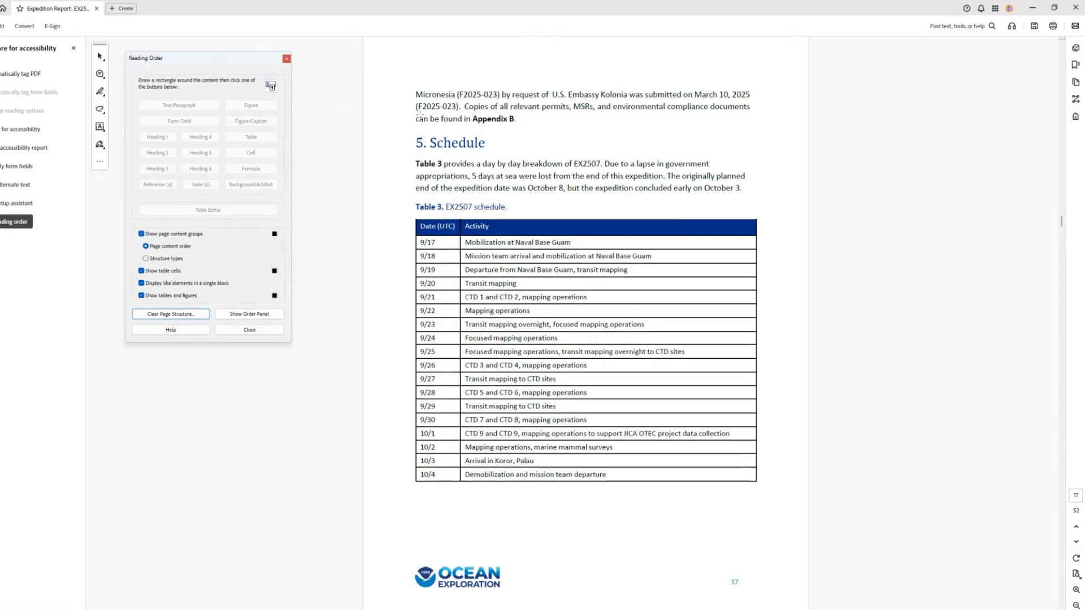
left_click(385, 89)
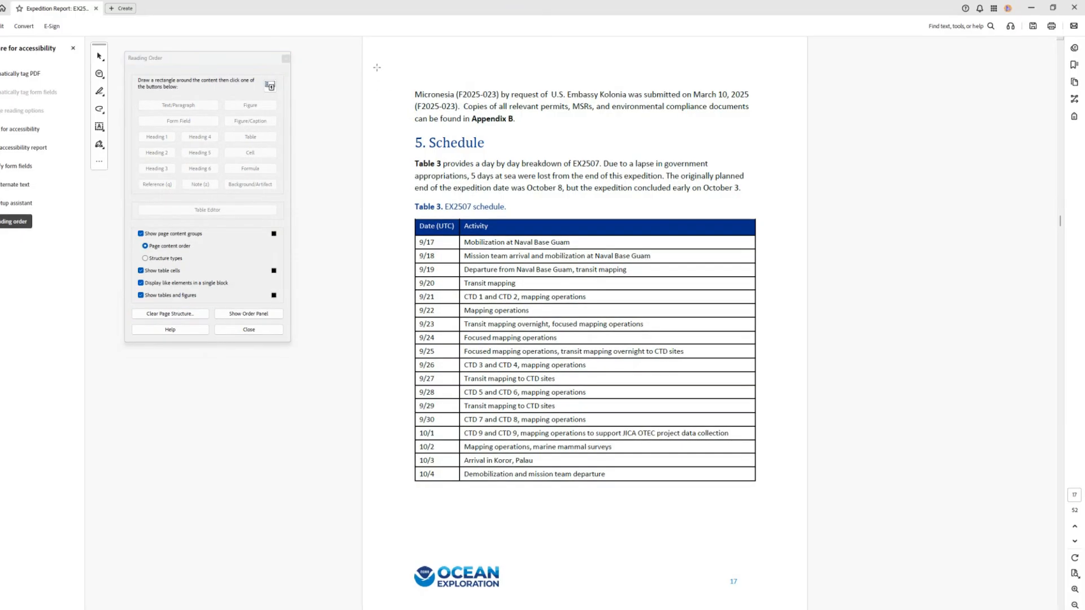
left_click_drag(378, 68, 770, 213)
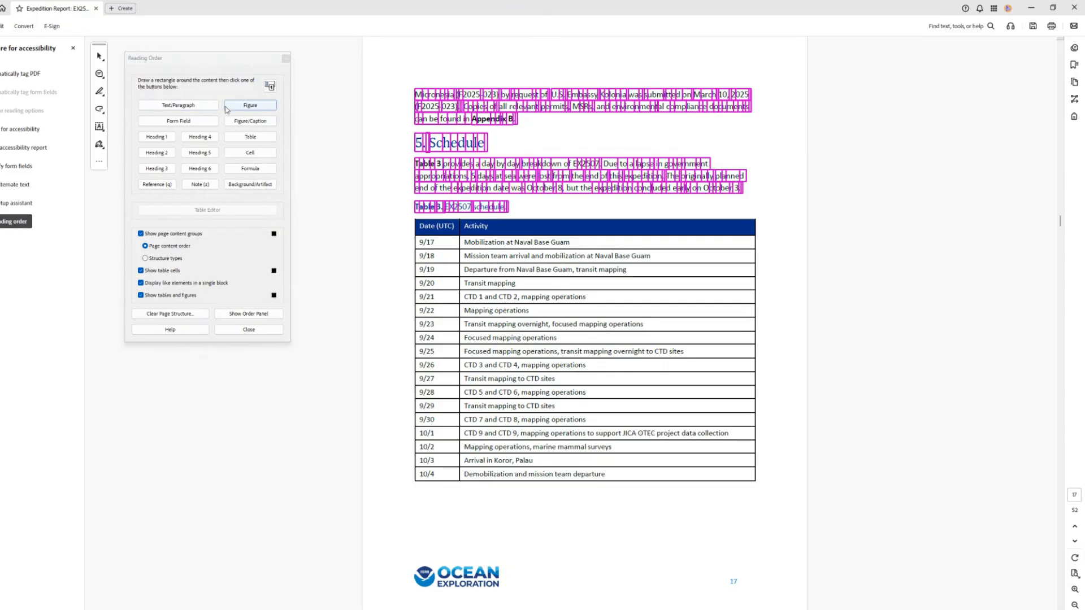
left_click(184, 110)
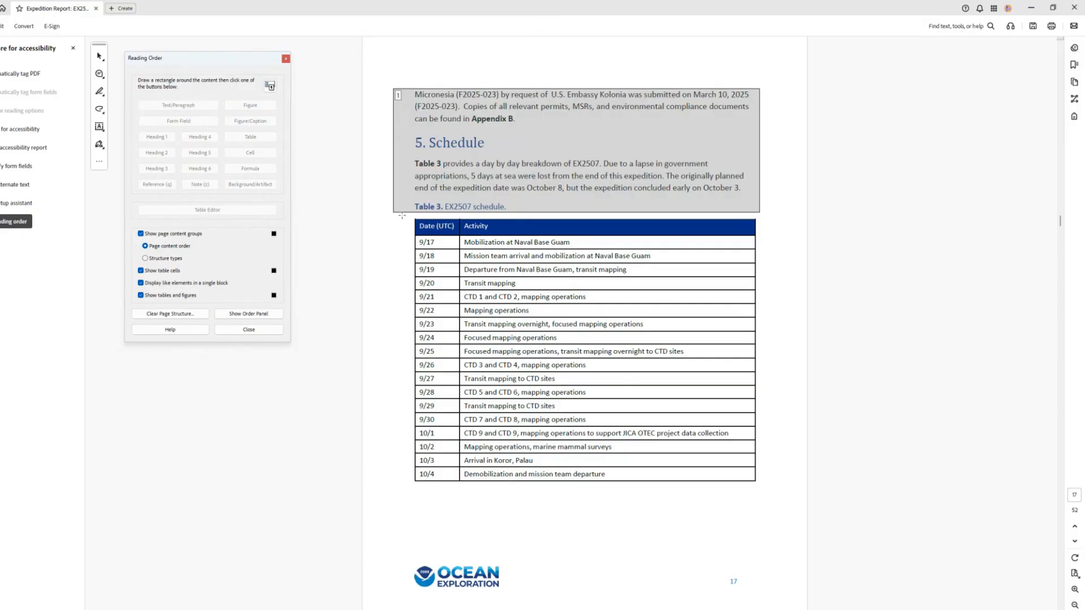
Tag the whole EX2507 schedule grid, from its header row to the 10/4 row, as a Table.
left_click_drag(402, 215, 780, 501)
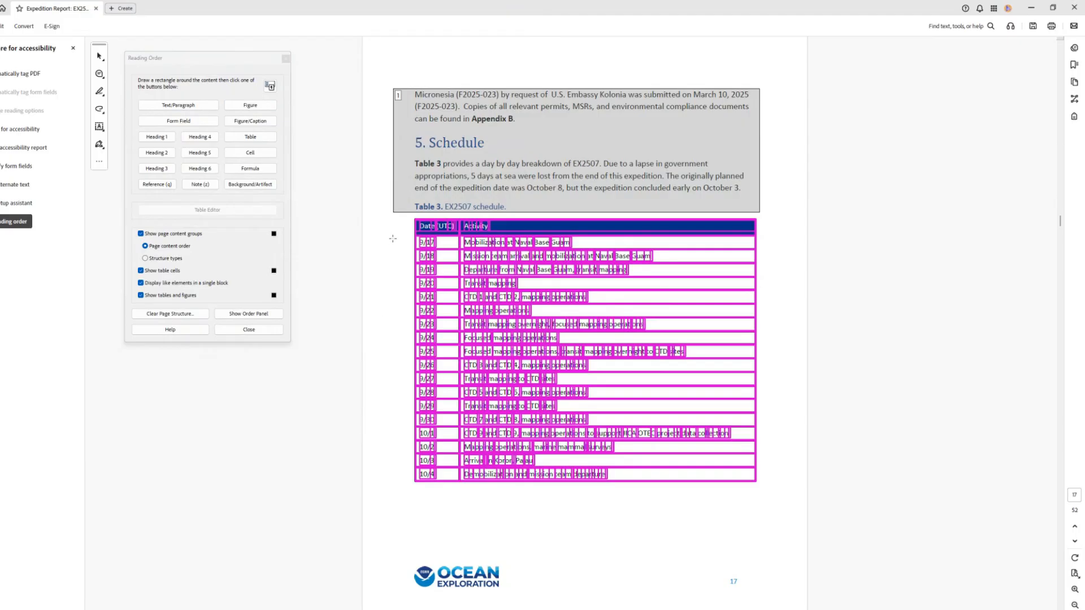
left_click(733, 498)
left_click_drag(418, 291, 785, 504)
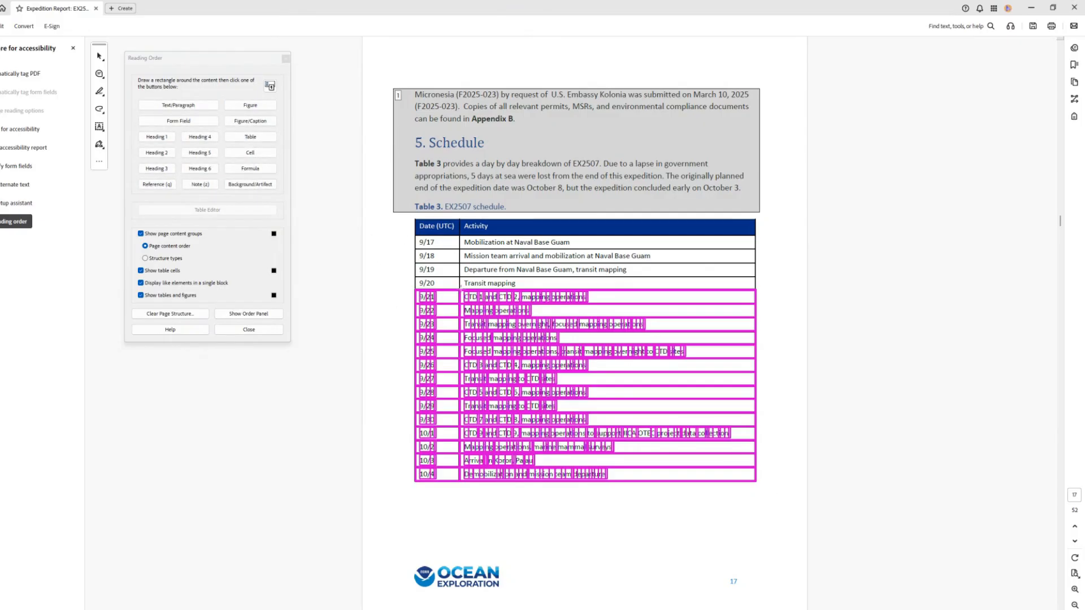
left_click_drag(407, 215, 777, 492)
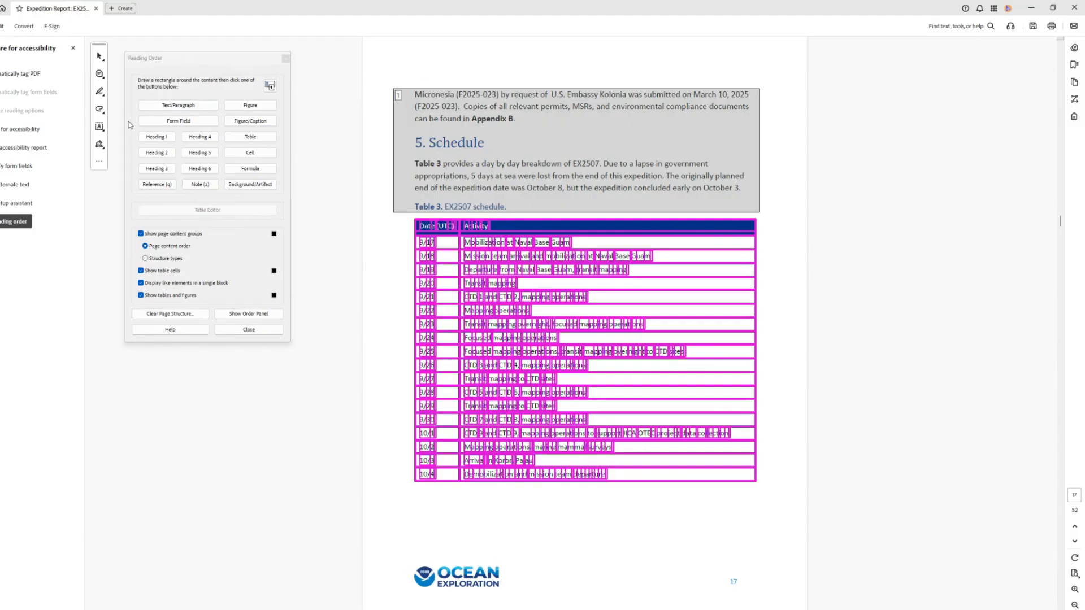
left_click(240, 138)
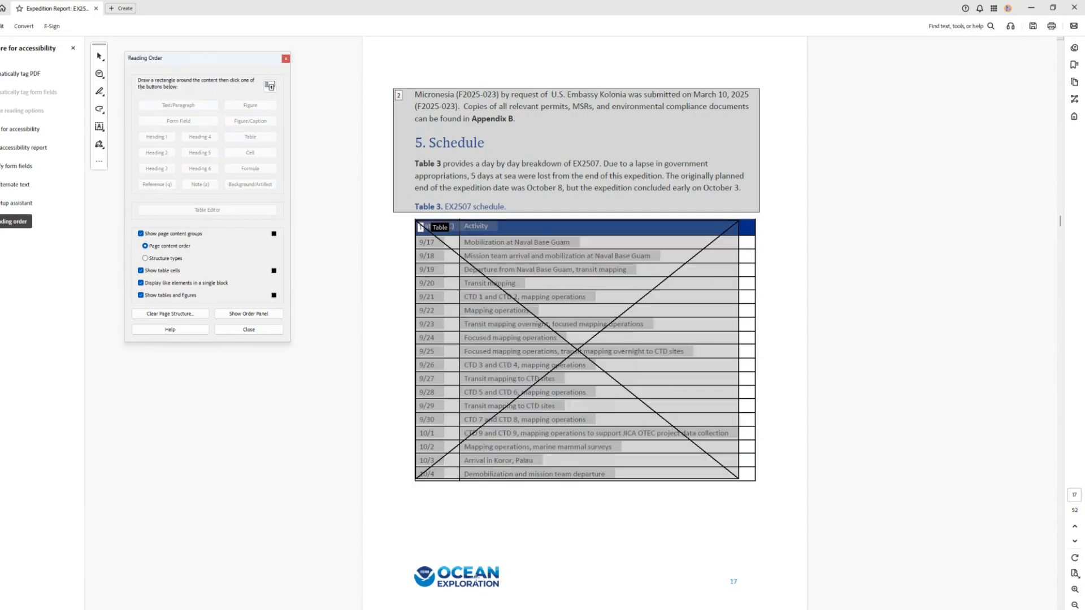
Tag the Ocean Exploration logo in the footer of page 17 as a Figure.
left_click(476, 577)
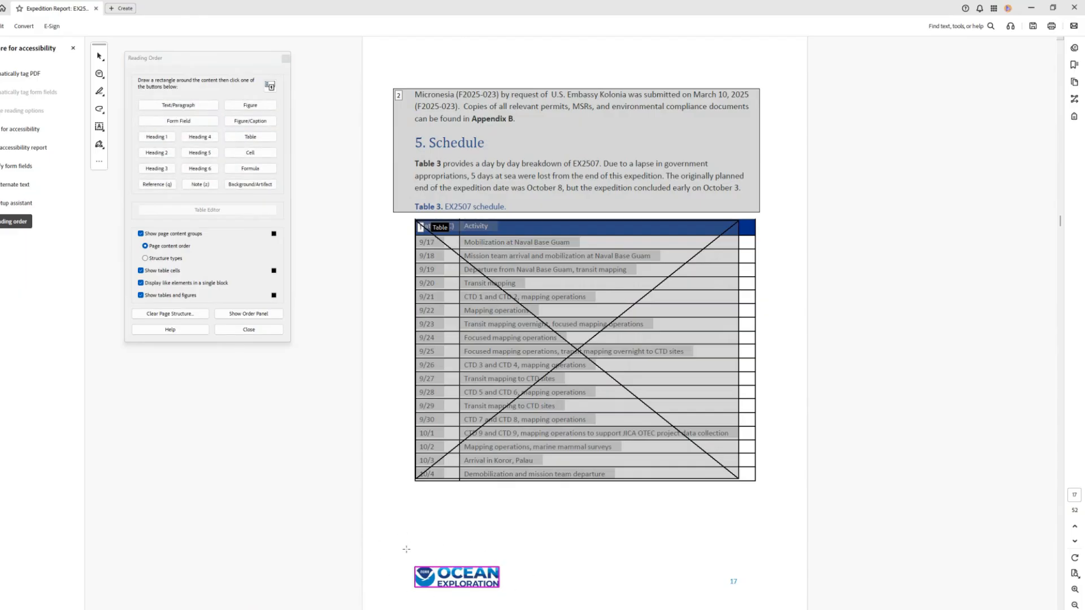
left_click(366, 569)
left_click_drag(382, 540, 602, 601)
left_click_drag(383, 527, 600, 608)
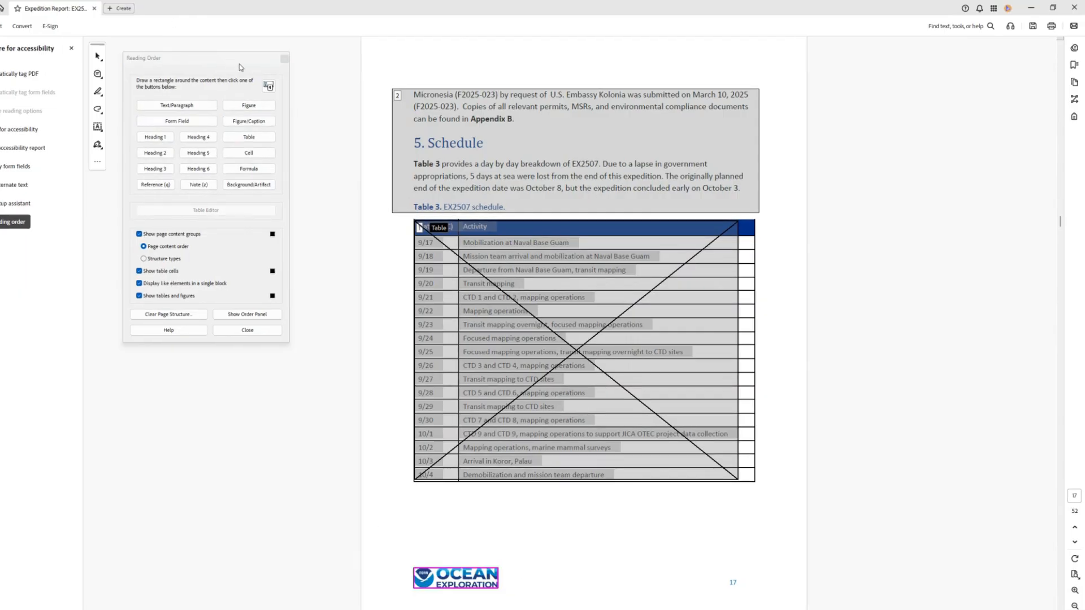
left_click(146, 59)
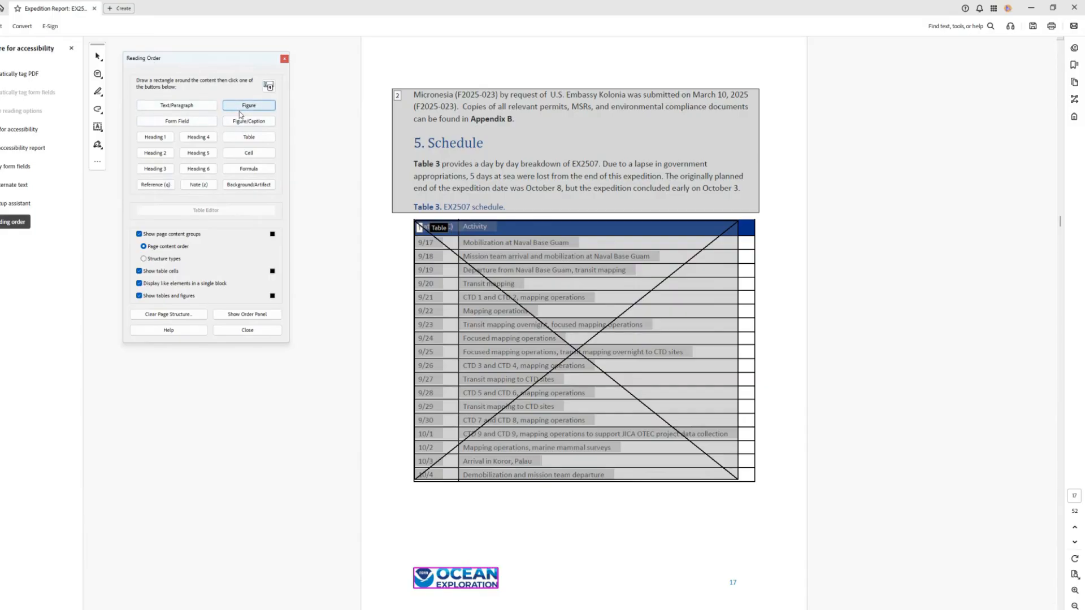
left_click(236, 109)
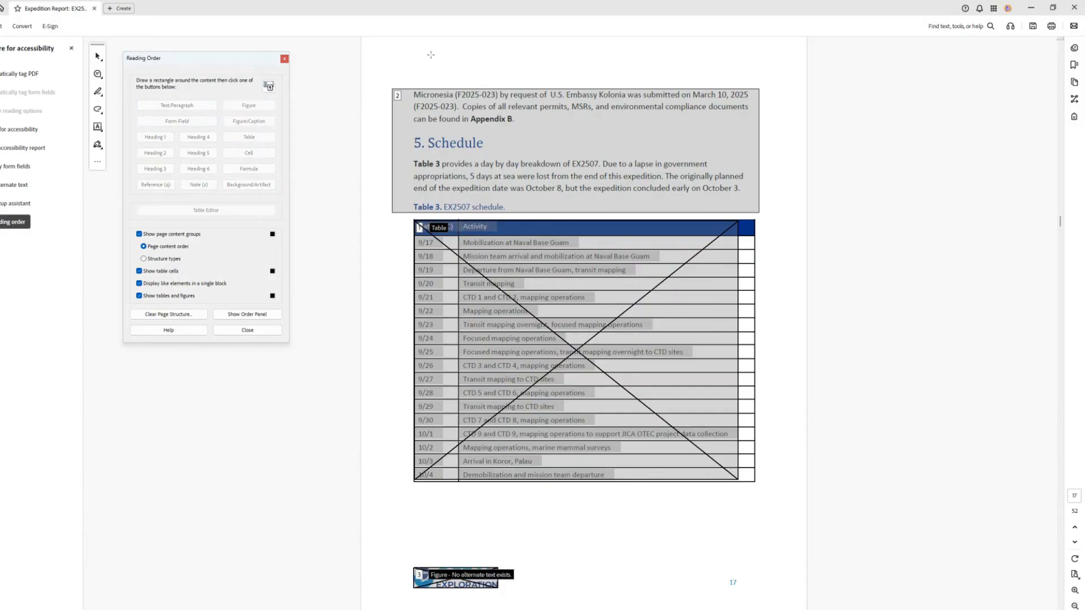